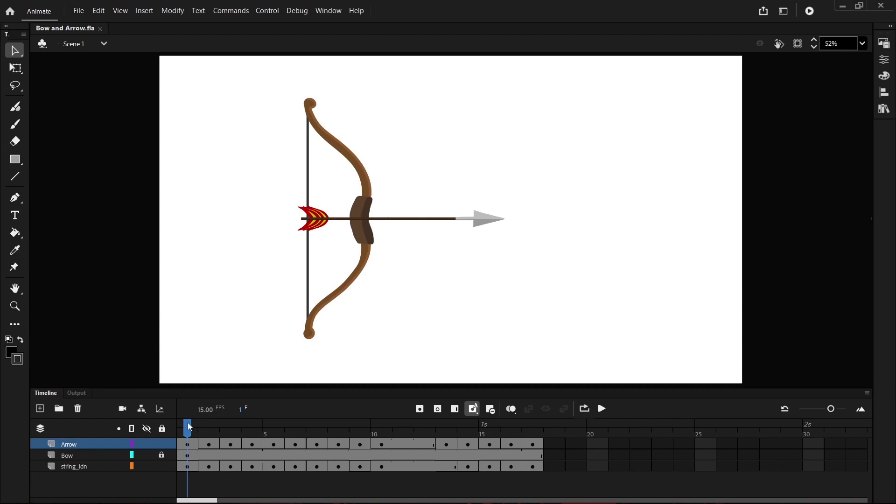
# Scrub the Bow and Arrow.fla timeline to preview the string draw-back and release
pyautogui.click(206, 438)
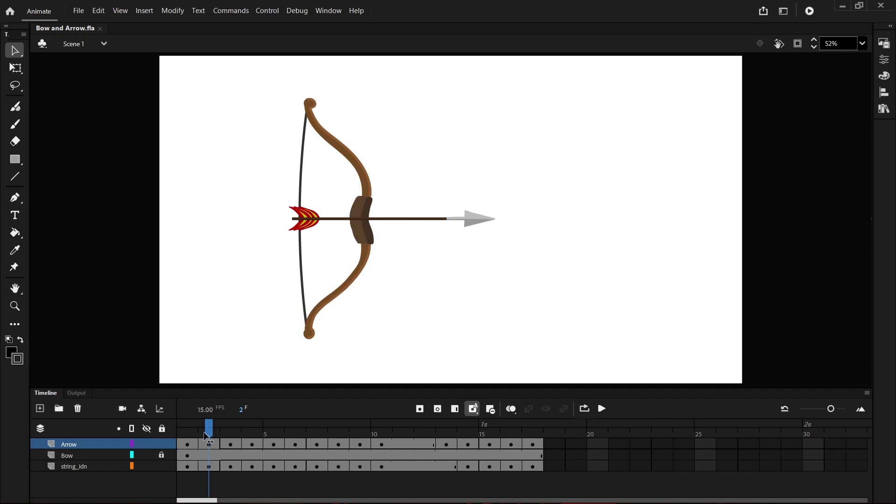
pyautogui.moveTo(222, 440); pyautogui.dragTo(378, 433)
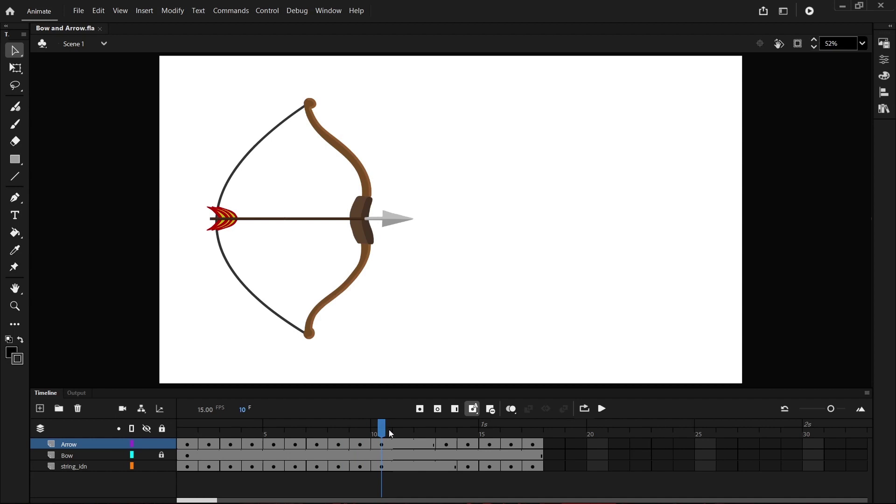
pyautogui.moveTo(380, 429); pyautogui.dragTo(187, 428)
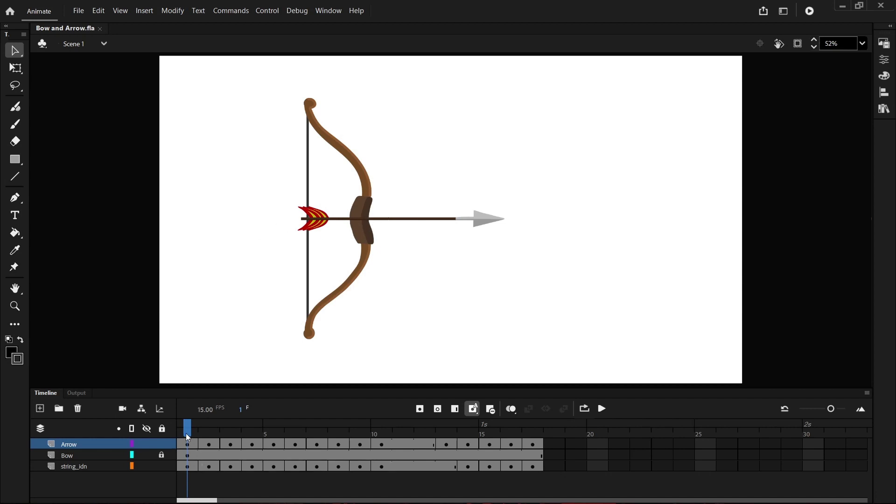
pyautogui.moveTo(188, 438); pyautogui.dragTo(377, 439)
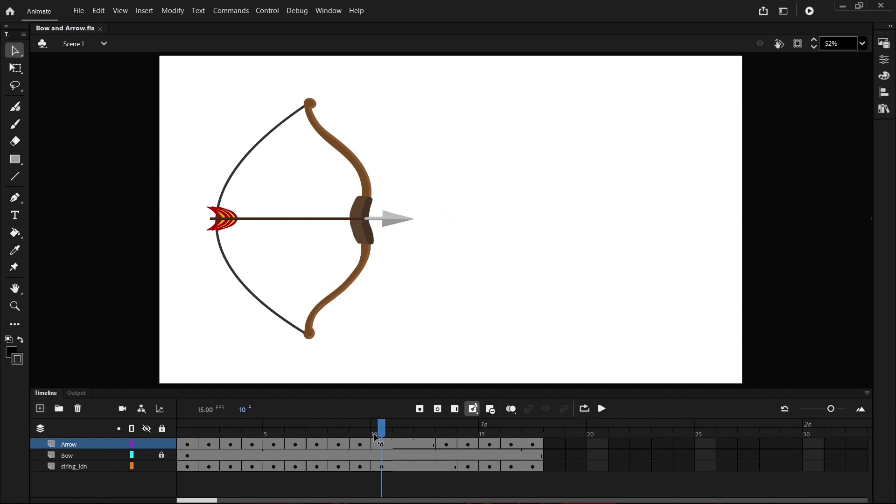
pyautogui.moveTo(377, 439)
pyautogui.mouseDown()
pyautogui.moveTo(533, 438)
pyautogui.moveTo(187, 457)
pyautogui.mouseUp()
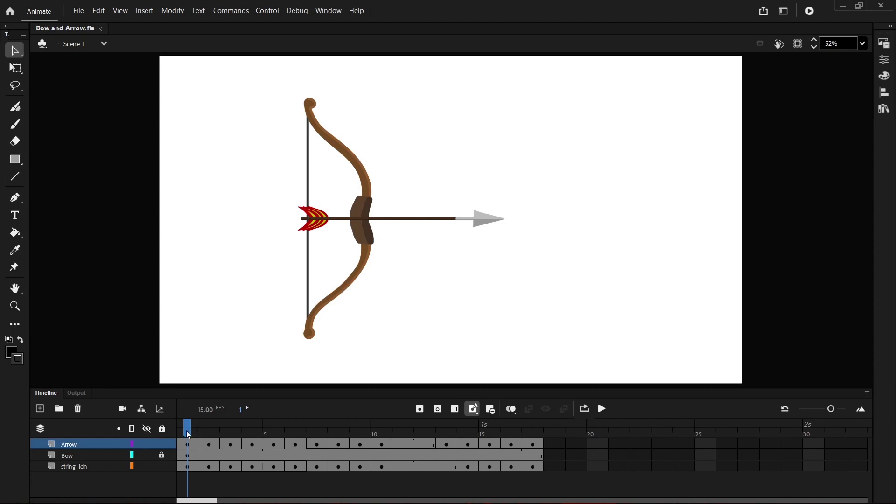
pyautogui.moveTo(188, 433); pyautogui.dragTo(533, 444)
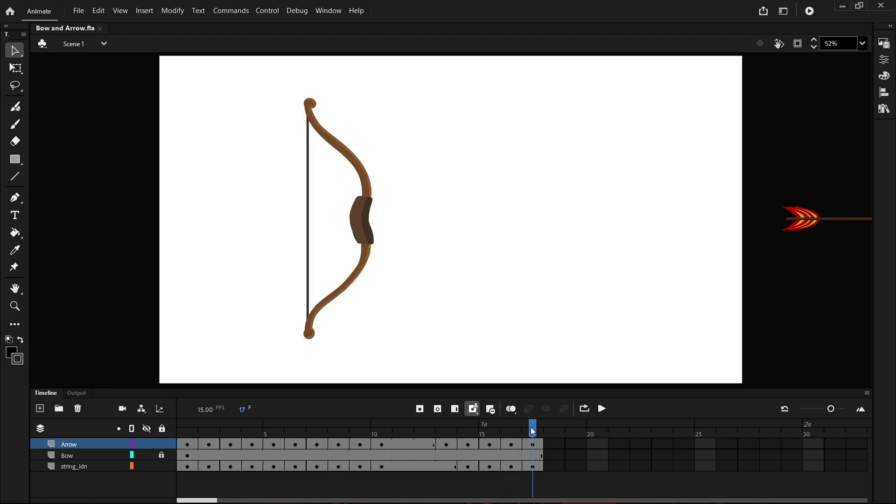
pyautogui.moveTo(533, 432); pyautogui.dragTo(147, 425)
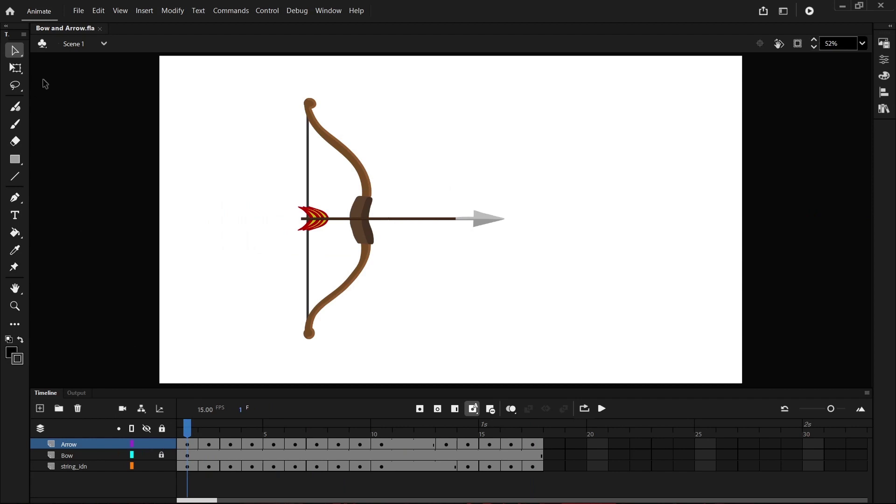
# Create a new Full HD 1920 × 1080 document at 15 fps, fitted in the window
pyautogui.click(78, 11)
pyautogui.press('Escape')
pyautogui.hotkey('ctrl', 'Return')
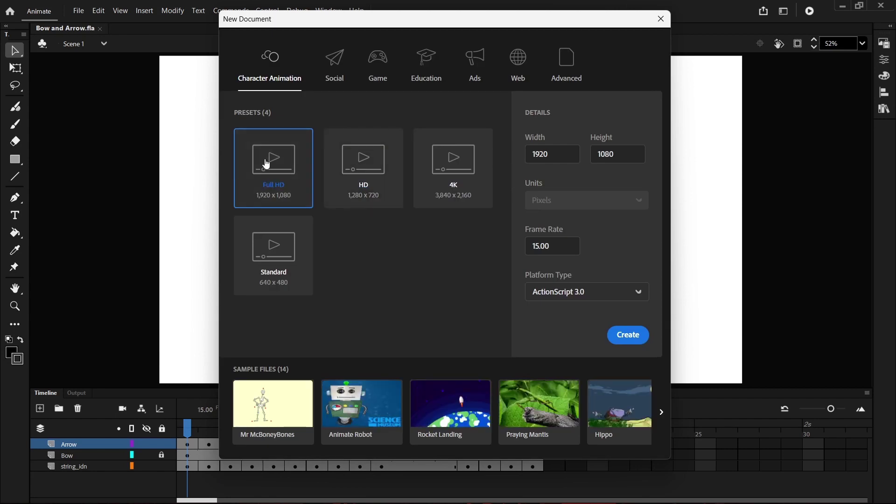
pyautogui.click(559, 246)
pyautogui.click(627, 336)
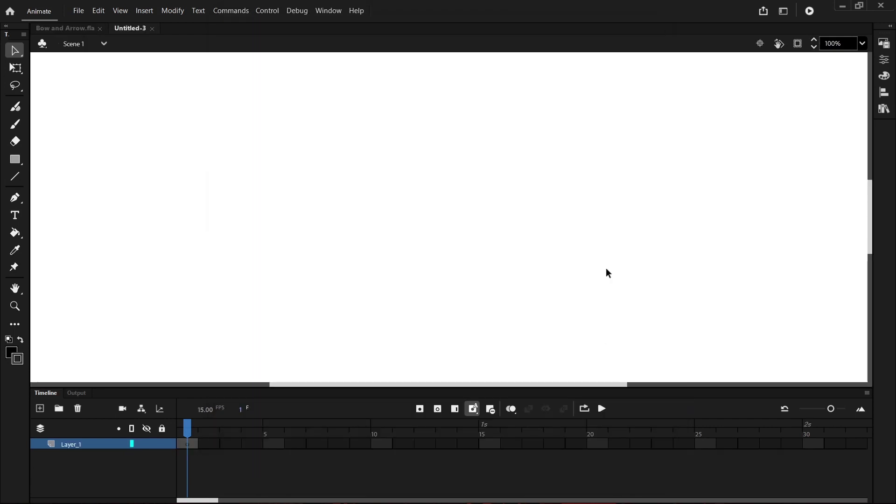
pyautogui.click(862, 43)
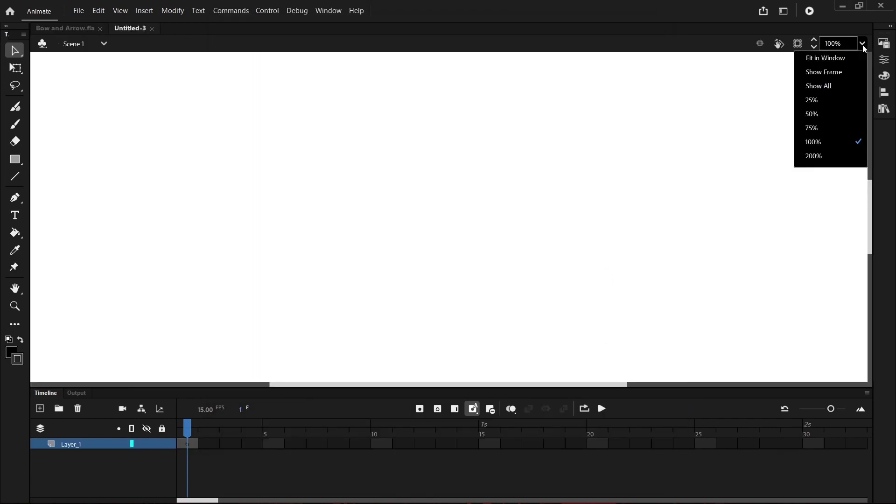
pyautogui.click(828, 58)
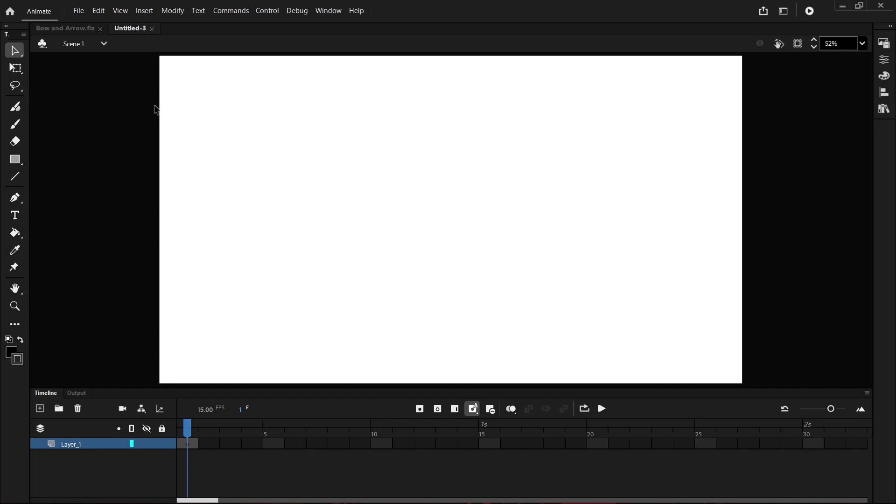
# Import the Bow and arrow PNG images into the Library
pyautogui.click(78, 12)
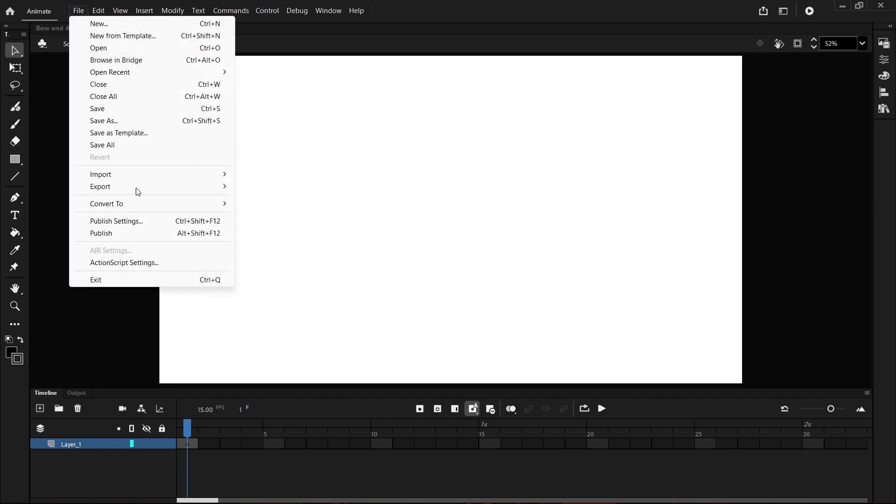
pyautogui.moveTo(127, 177)
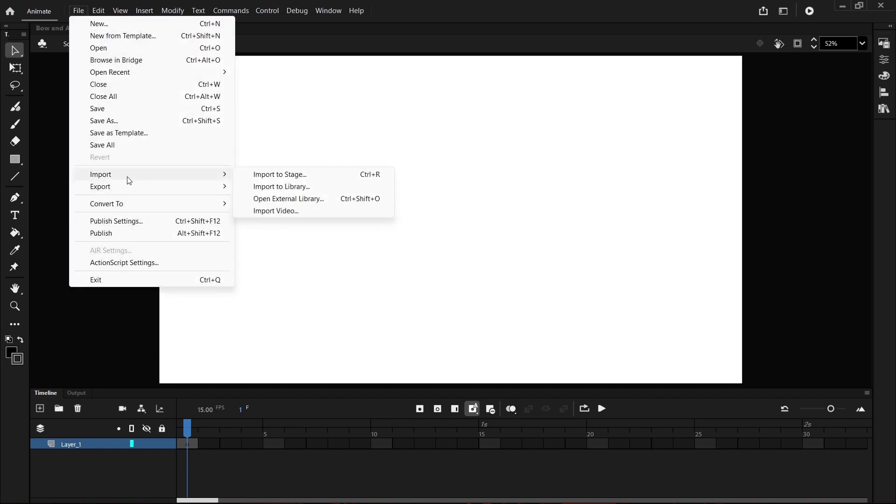
pyautogui.click(280, 187)
pyautogui.click(212, 111)
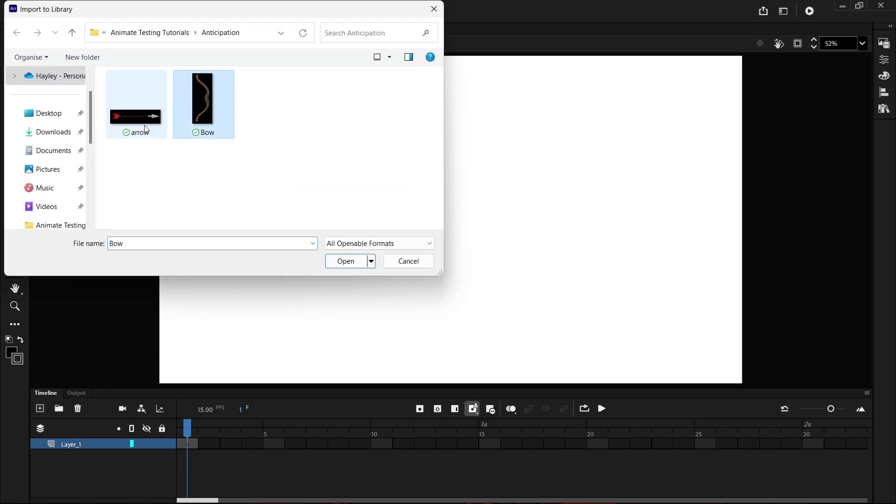
pyautogui.keyDown('ctrl'); pyautogui.click(142, 128); pyautogui.keyUp('ctrl')
pyautogui.click(346, 261)
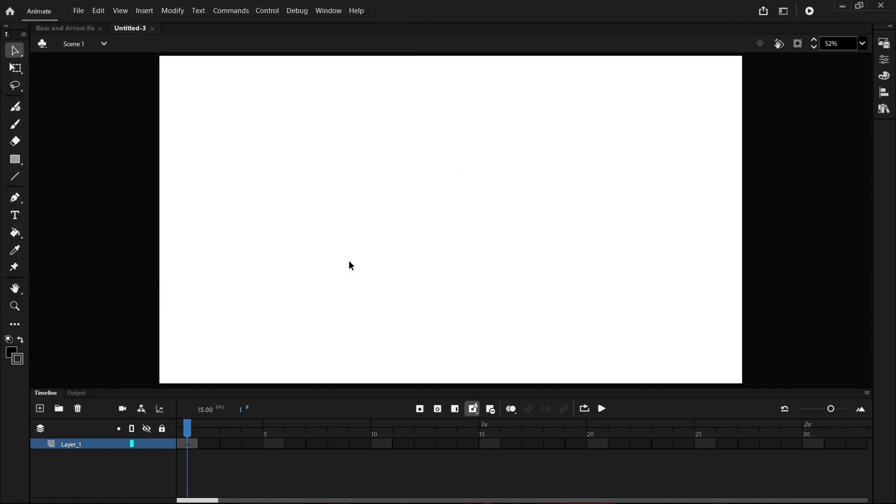
# Place Bow.png on the stage and rename Layer_1 to Bow
pyautogui.click(883, 112)
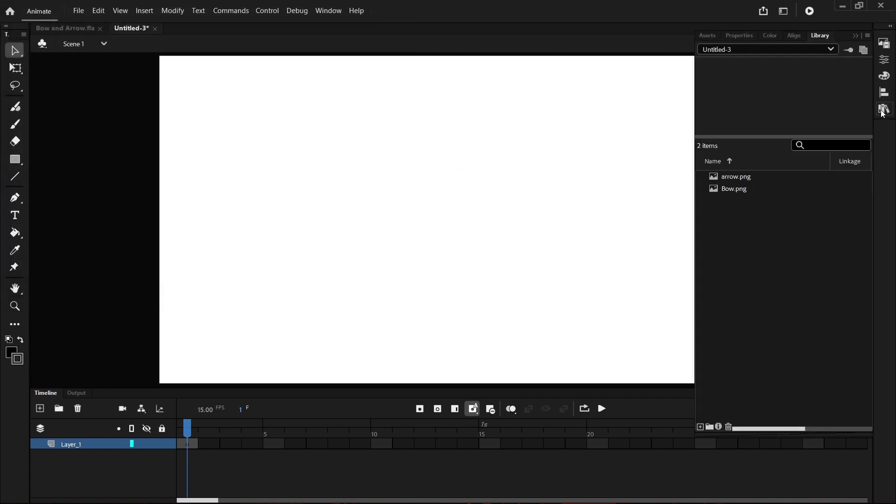
pyautogui.click(736, 189)
pyautogui.moveTo(734, 187); pyautogui.dragTo(332, 215)
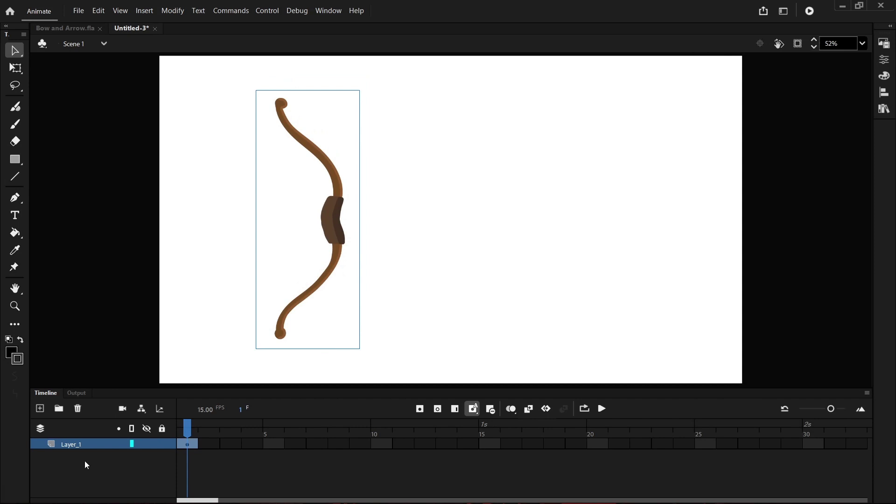
pyautogui.doubleClick(73, 444)
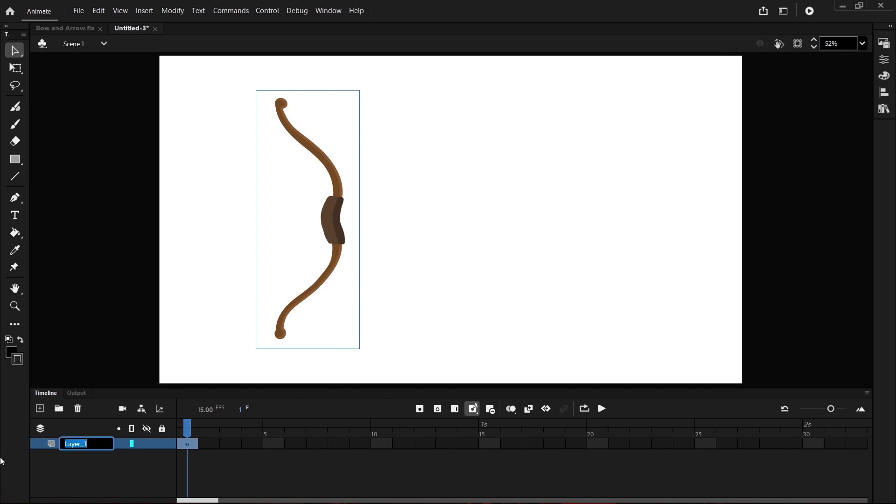
pyautogui.write('Bow')
pyautogui.press('Return')
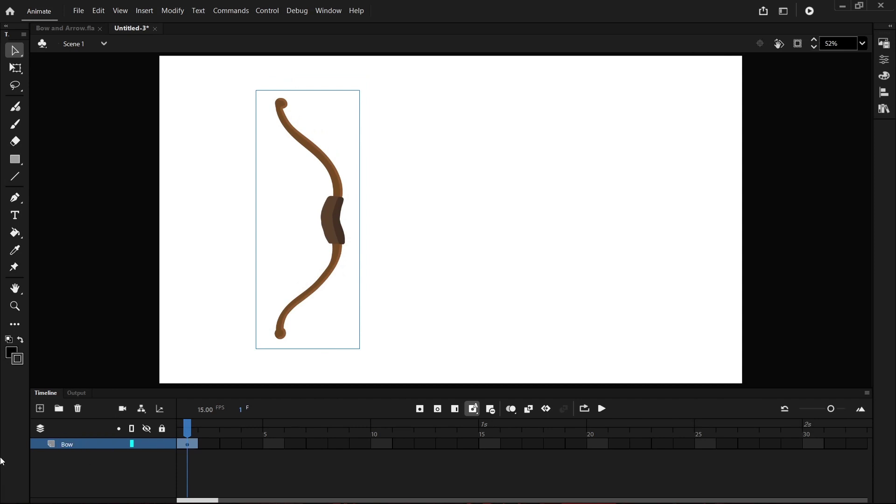
# Add a layer named Arrow and place arrow.png across the bow's grip
pyautogui.click(41, 408)
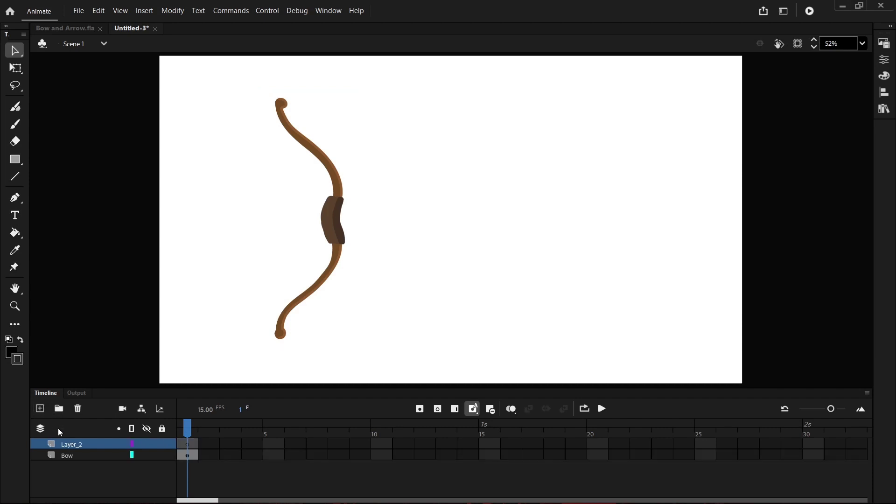
pyautogui.doubleClick(82, 442)
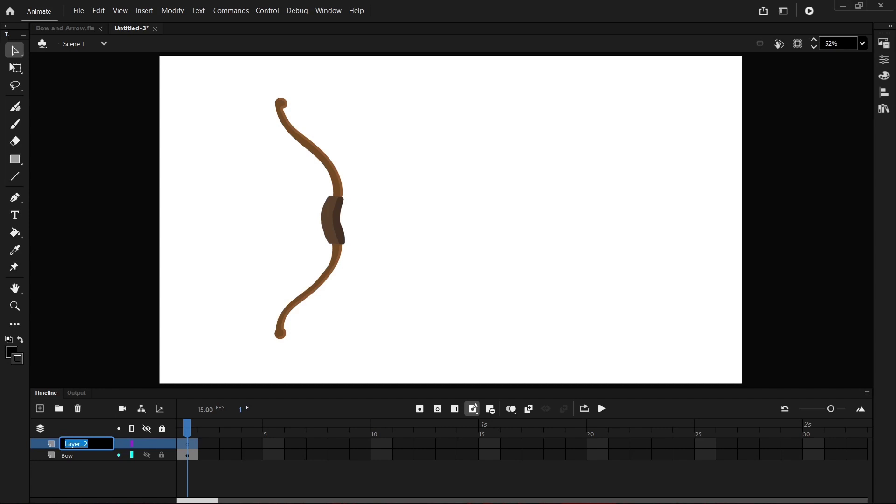
pyautogui.write('Arrow')
pyautogui.press('Return')
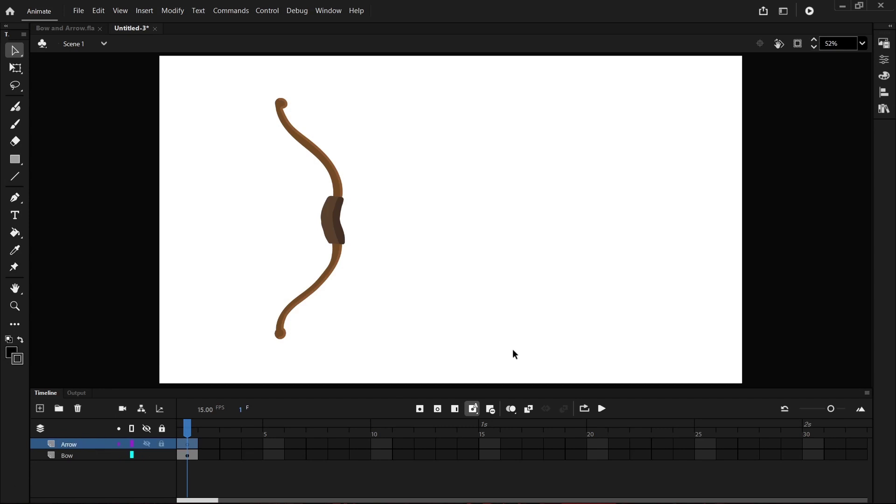
pyautogui.click(883, 108)
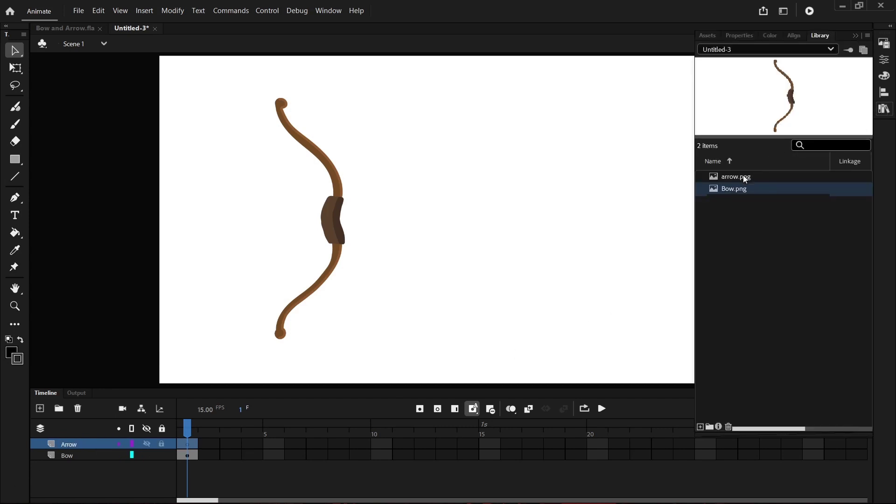
pyautogui.click(743, 177)
pyautogui.moveTo(744, 178); pyautogui.dragTo(356, 234)
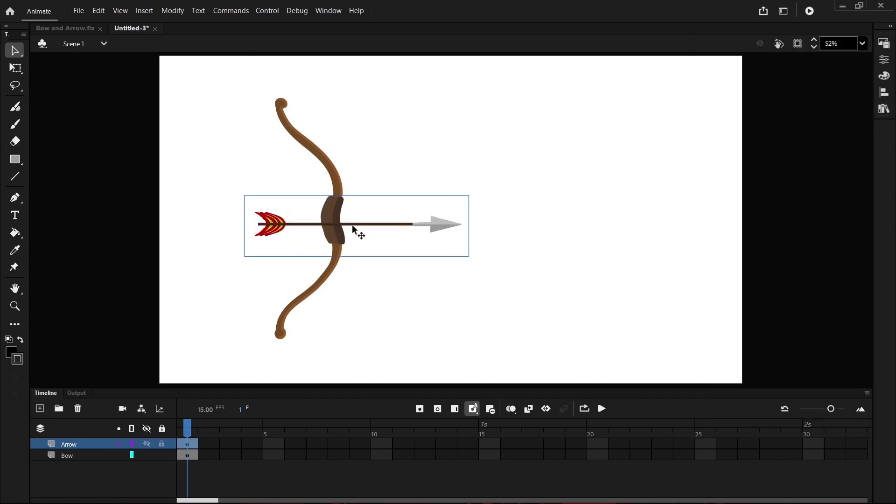
# Add a third layer below Bow and name it String_idn
pyautogui.click(39, 409)
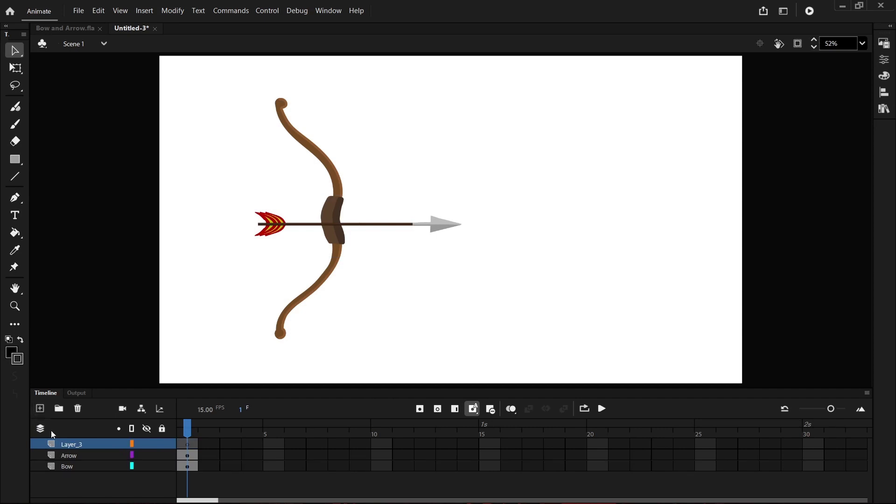
pyautogui.moveTo(77, 443); pyautogui.dragTo(68, 478)
pyautogui.doubleClick(69, 465)
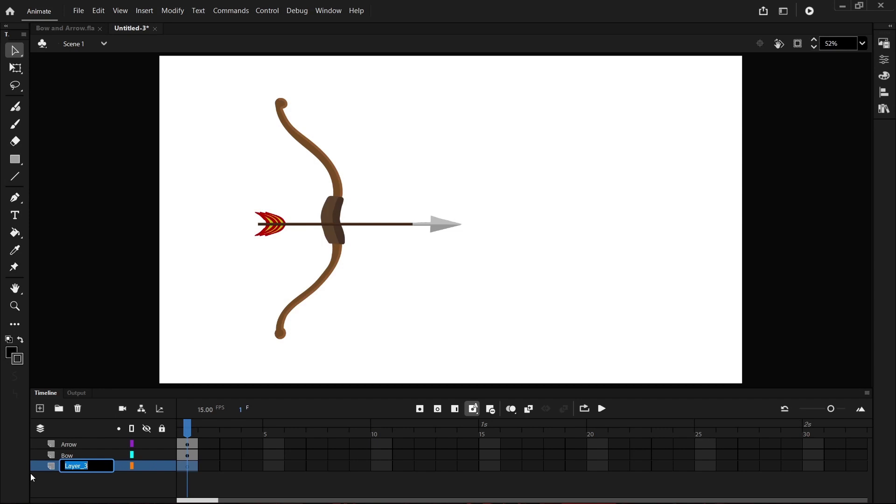
pyautogui.write('Strin')
pyautogui.press('Return')
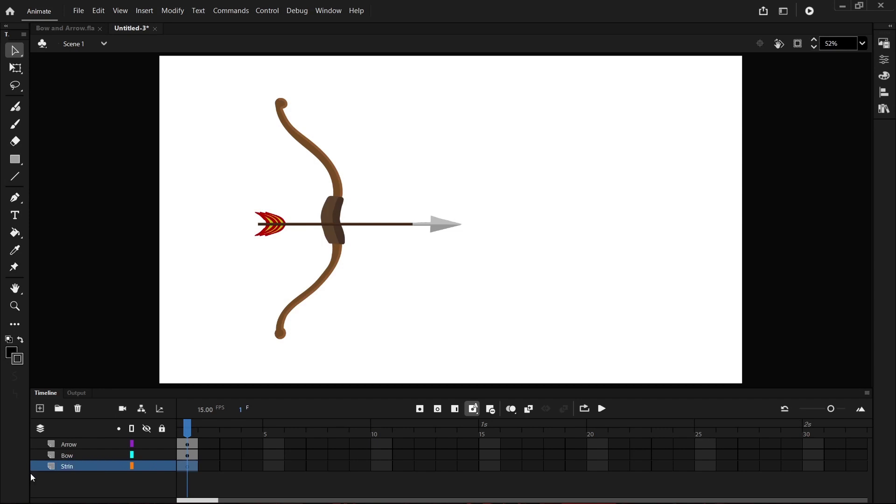
pyautogui.doubleClick(70, 465)
pyautogui.click(82, 462)
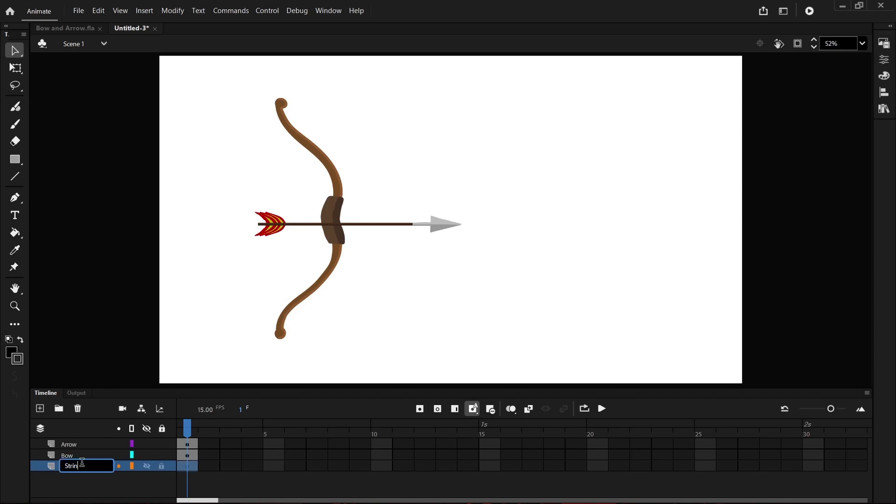
pyautogui.write('g_In')
pyautogui.press('Return')
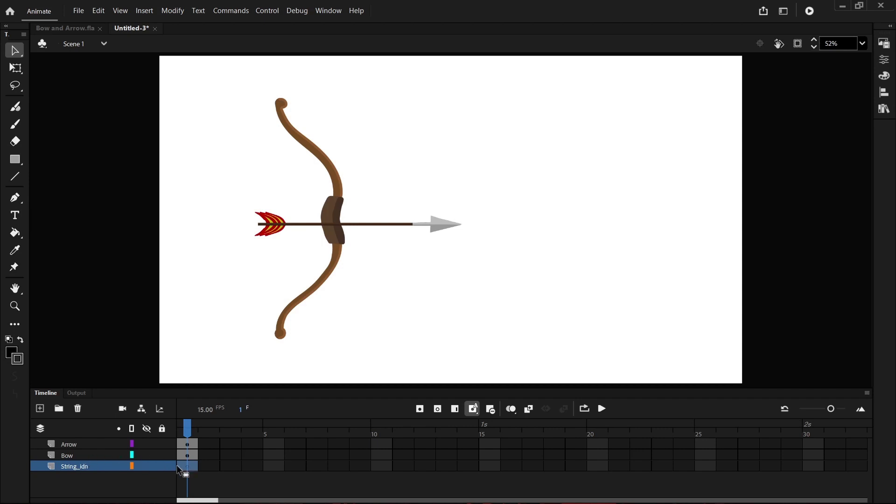
# Draw a black straight line from the bow's top tip to its bottom tip
pyautogui.click(15, 179)
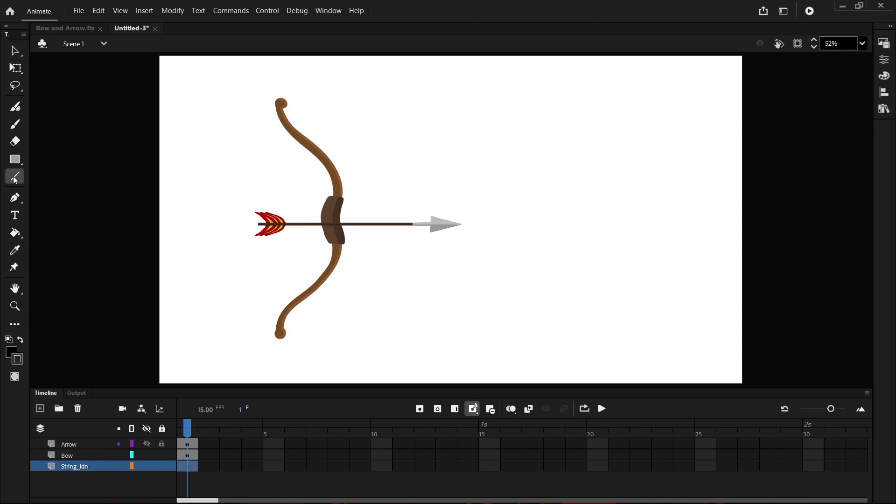
pyautogui.click(881, 60)
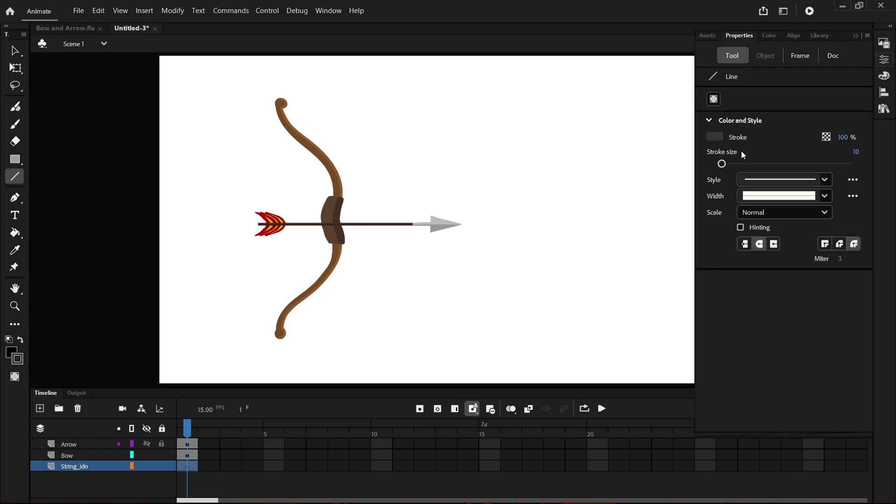
pyautogui.click(715, 136)
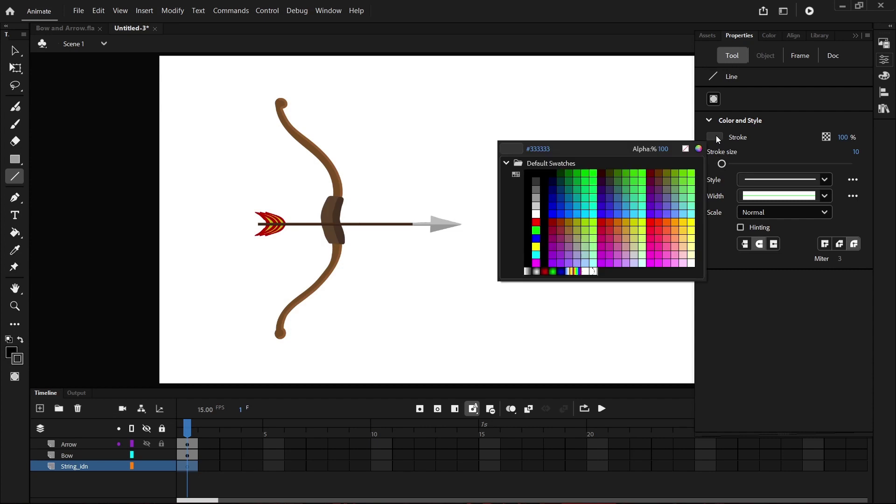
pyautogui.click(538, 173)
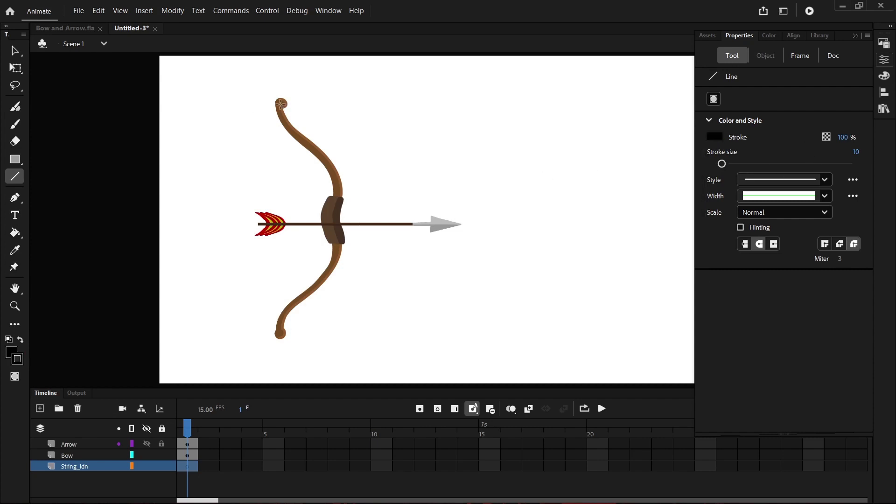
pyautogui.moveTo(281, 103); pyautogui.dragTo(283, 338)
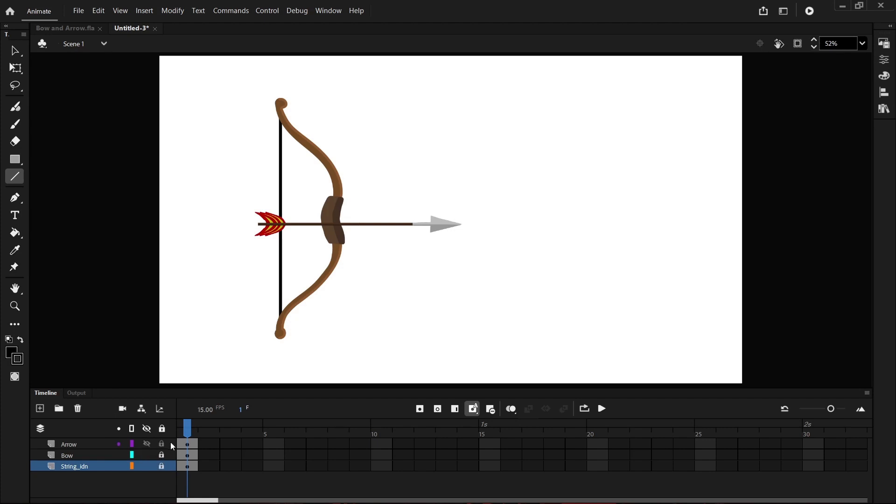
pyautogui.click(63, 444)
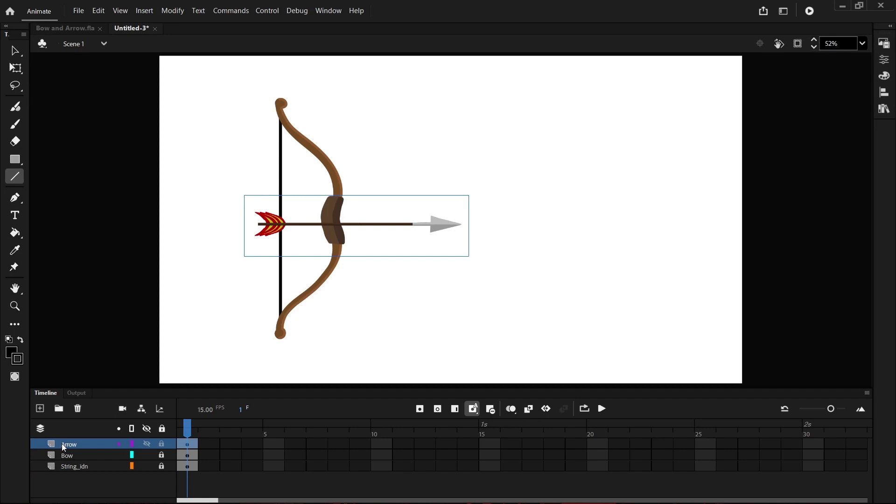
# Insert keyframes at frame 10 on the Arrow, Bow and String_idn layers
pyautogui.click(378, 444)
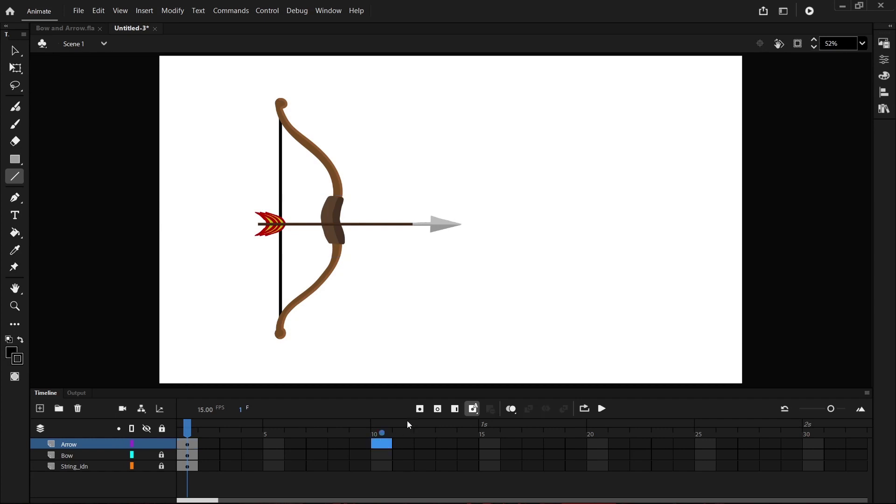
pyautogui.click(420, 410)
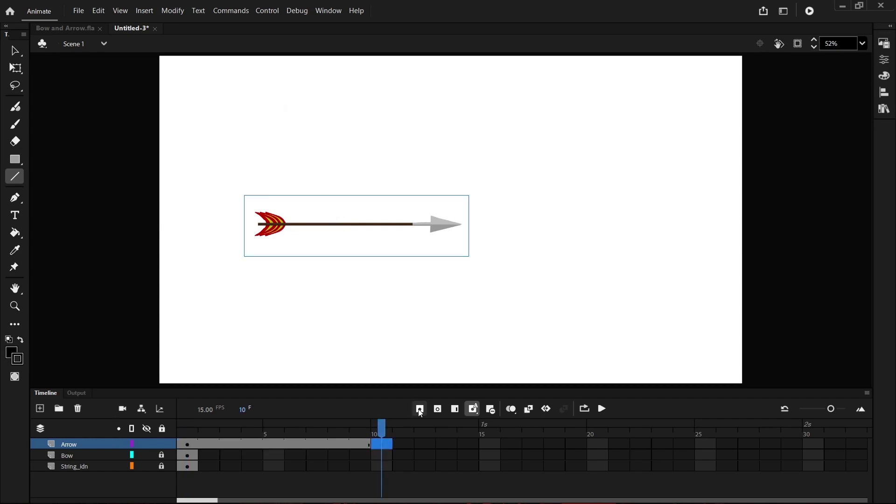
pyautogui.click(386, 454)
pyautogui.click(415, 413)
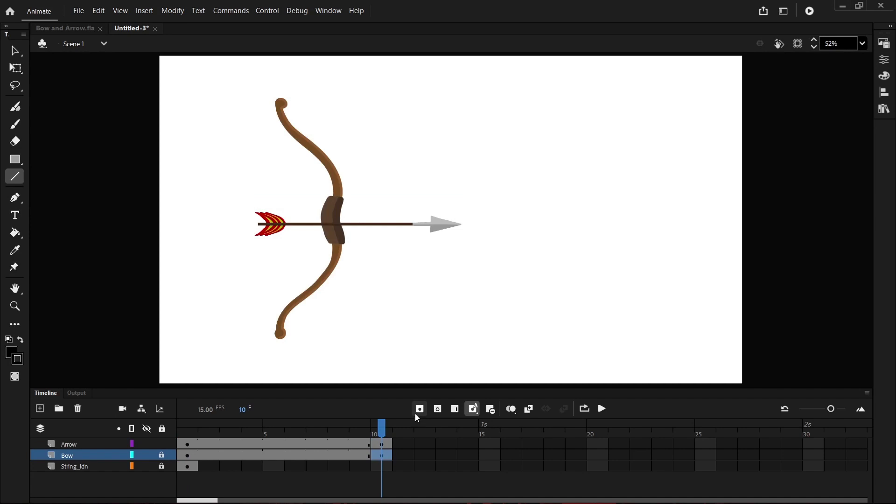
pyautogui.click(389, 466)
pyautogui.click(419, 409)
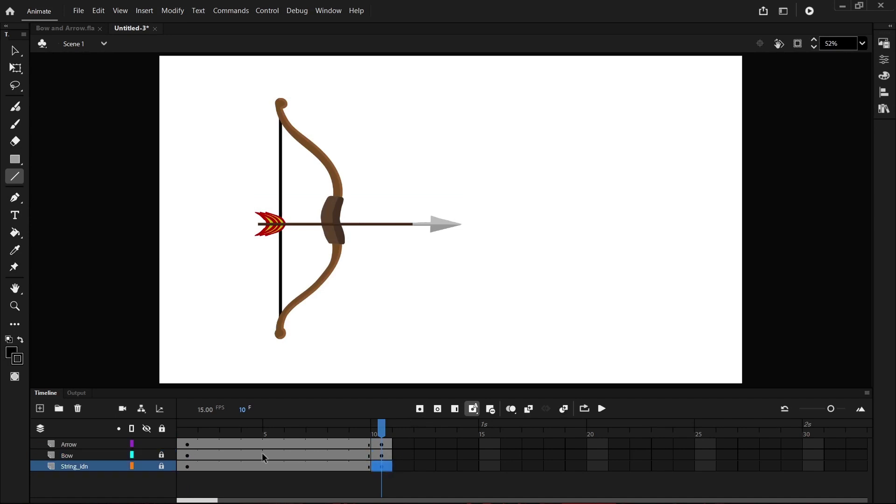
pyautogui.click(66, 444)
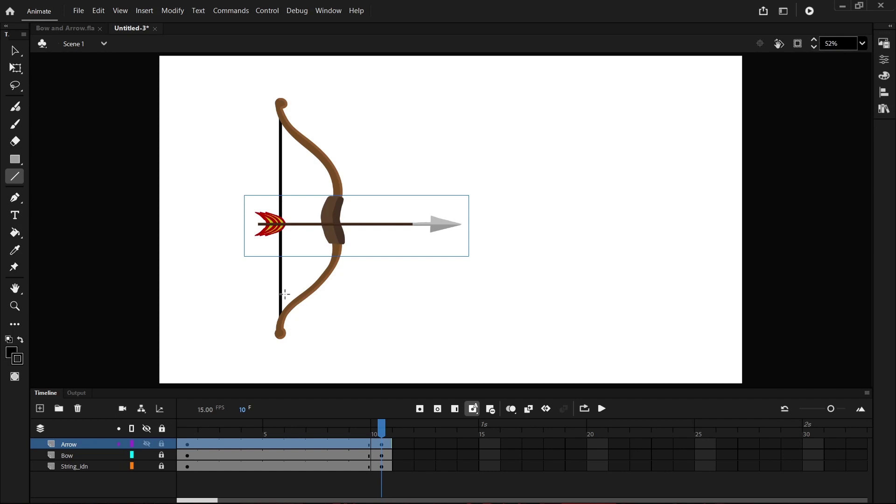
# On frame 1, move and nudge the arrow so its tail rests on the bowstring
pyautogui.click(188, 433)
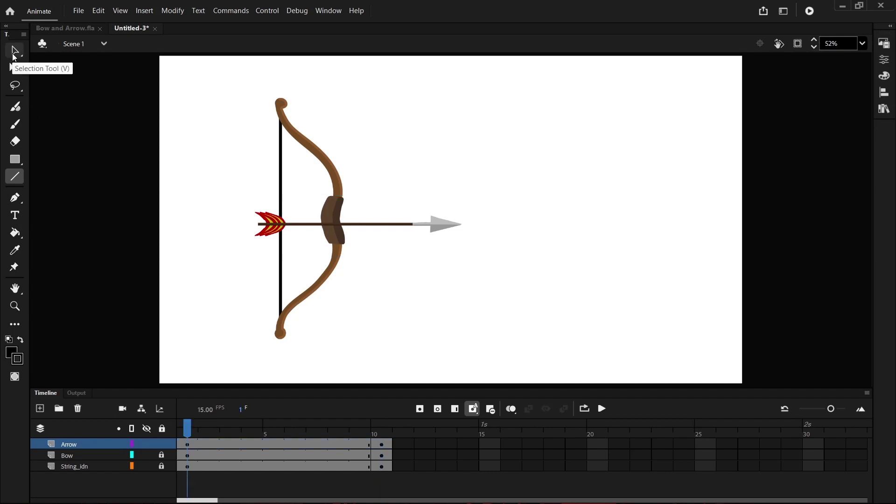
pyautogui.click(15, 54)
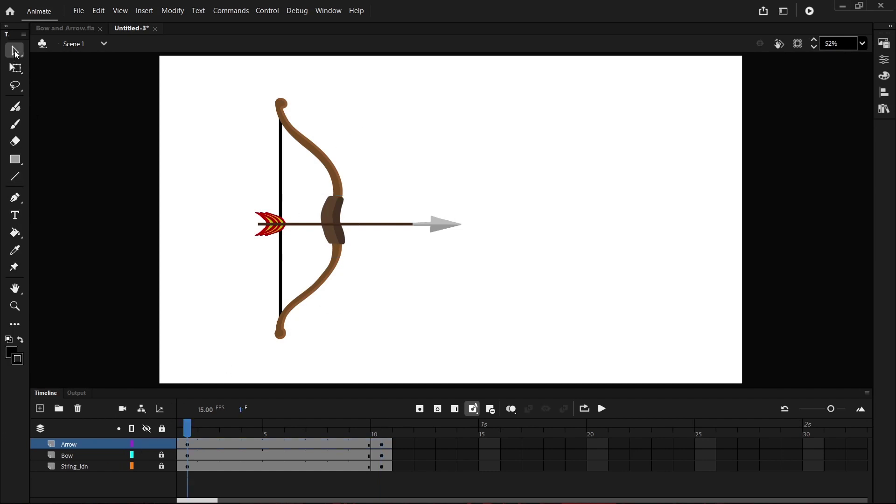
pyautogui.click(354, 226)
pyautogui.moveTo(356, 228); pyautogui.dragTo(371, 218)
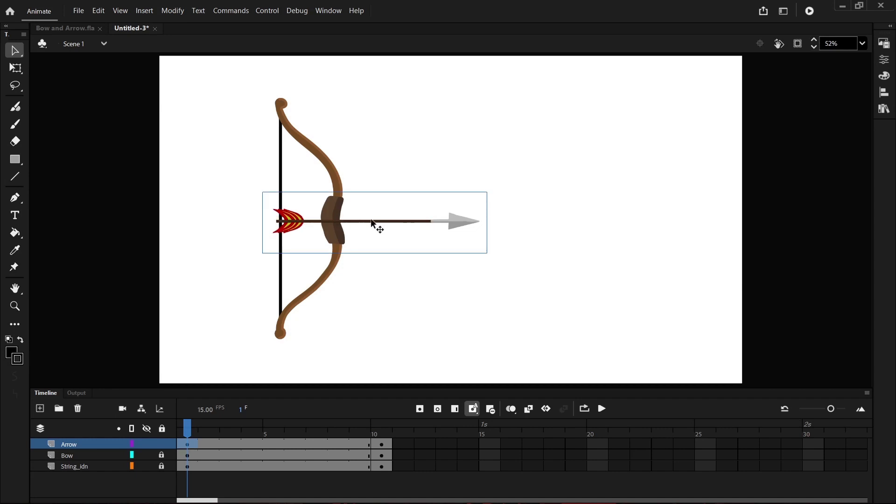
pyautogui.press('Left')
pyautogui.press('Left')
pyautogui.press('Left')
pyautogui.press('Left')
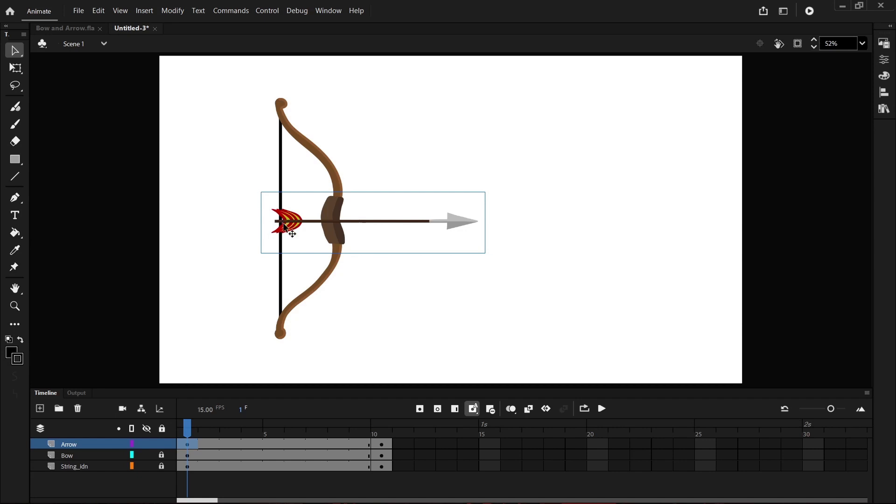
pyautogui.press('Left')
pyautogui.press('Up')
pyautogui.press('Up')
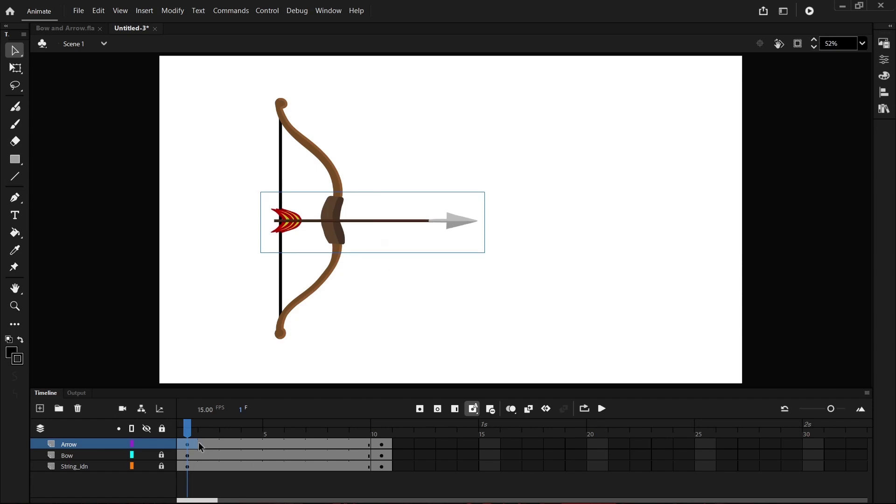
# With onion skinning on, pull the frame-10 arrow far back behind the bowstring
pyautogui.click(386, 436)
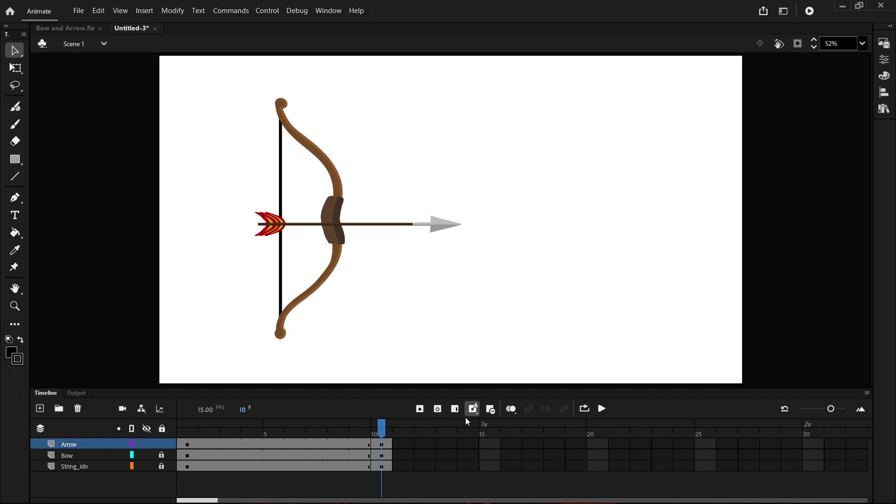
pyautogui.click(514, 409)
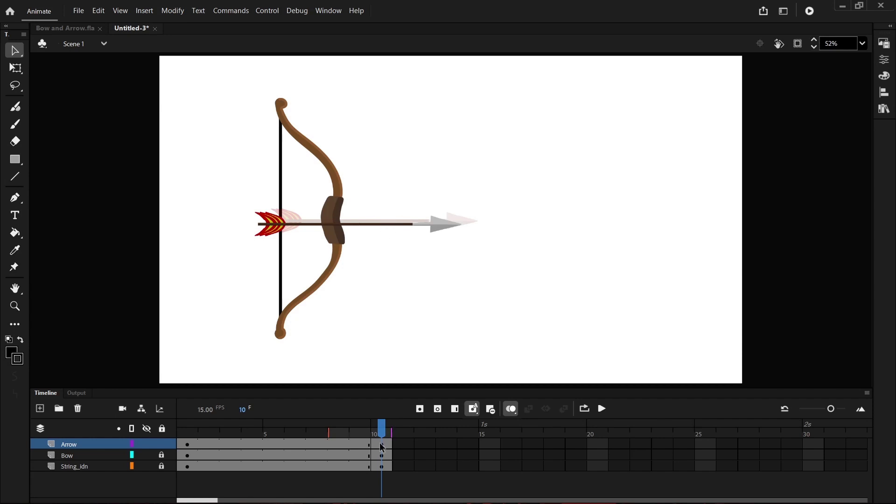
pyautogui.click(274, 225)
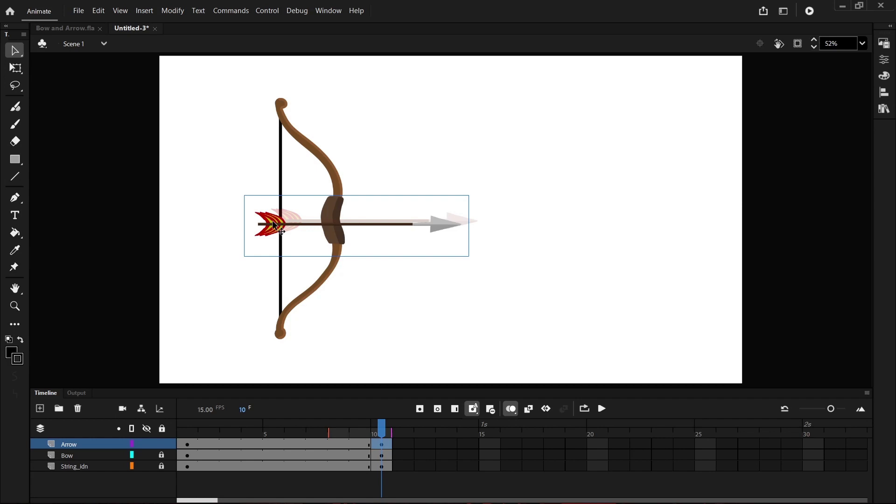
pyautogui.press('Up')
pyautogui.press('Up')
pyautogui.press('Up')
pyautogui.press('Up')
pyautogui.press('Up')
pyautogui.press('Up')
pyautogui.press('Up')
pyautogui.press('Up')
pyautogui.press('Up')
pyautogui.press('Up')
pyautogui.press('Up')
pyautogui.press('Up')
pyautogui.press('Up')
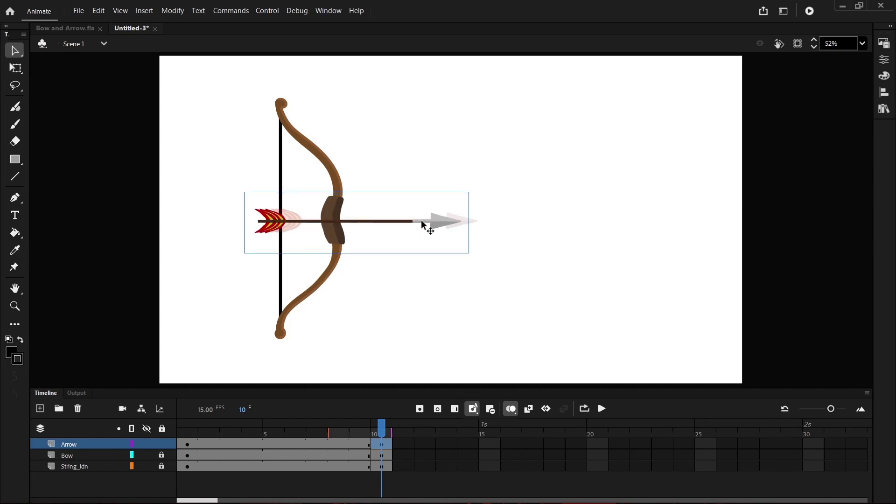
pyautogui.moveTo(424, 226); pyautogui.dragTo(349, 227)
pyautogui.press('Down')
pyautogui.press('Down')
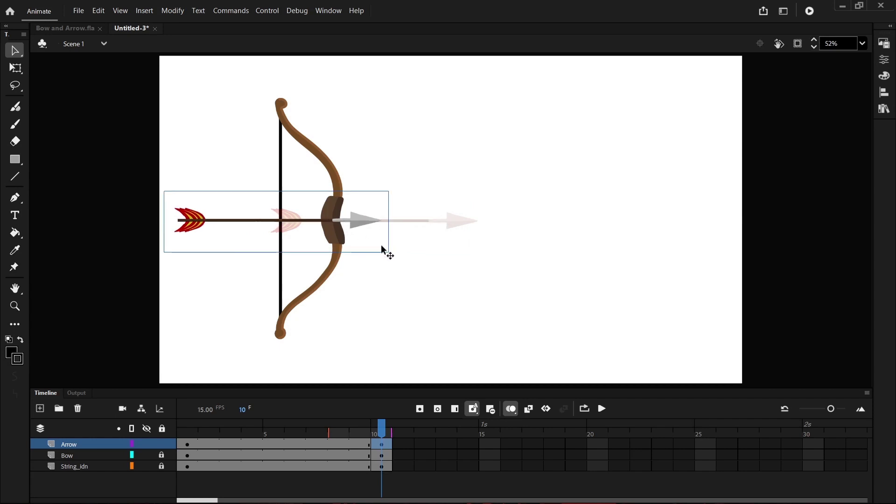
pyautogui.press('Down')
pyautogui.press('Down')
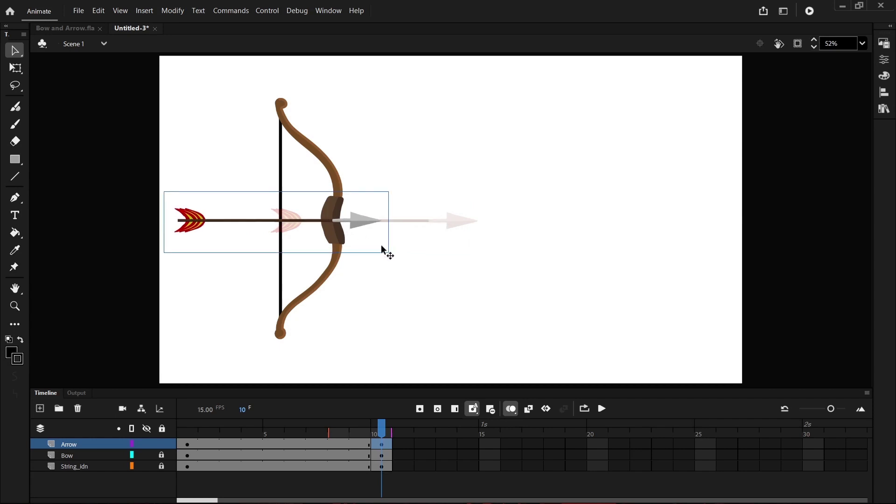
# Create arrow keyframes at frames 3, 5 and 7, pulling the arrow further back each time
pyautogui.click(230, 438)
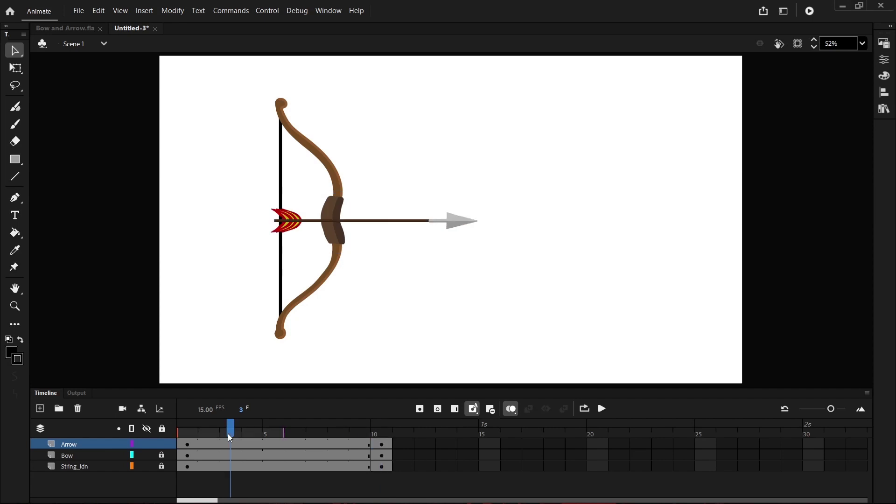
pyautogui.moveTo(444, 220); pyautogui.dragTo(415, 219)
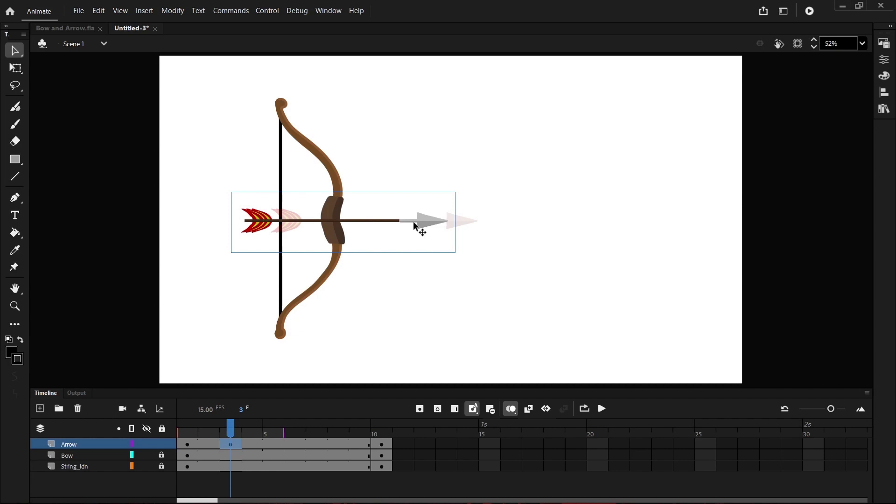
pyautogui.moveTo(423, 219); pyautogui.dragTo(410, 220)
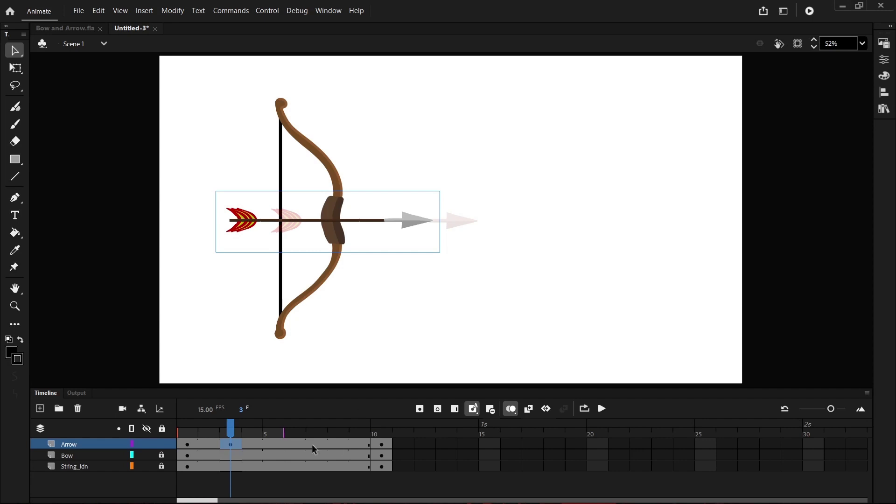
pyautogui.click(275, 444)
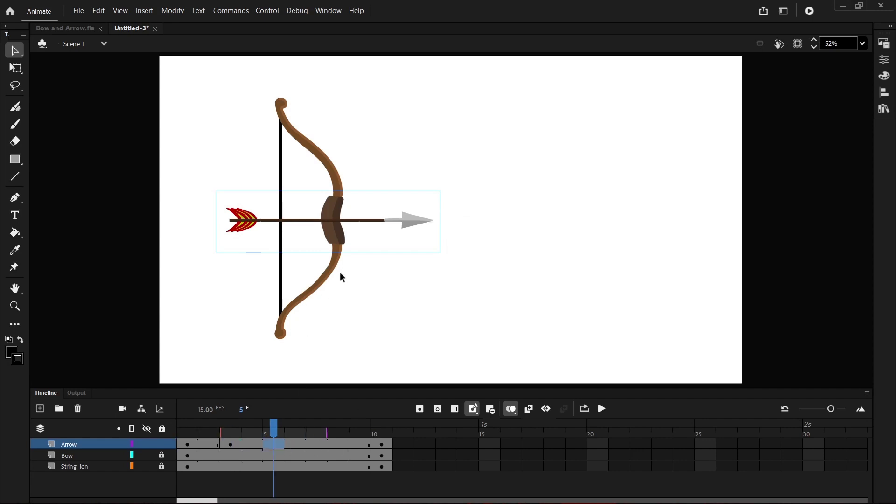
pyautogui.moveTo(407, 218); pyautogui.dragTo(371, 217)
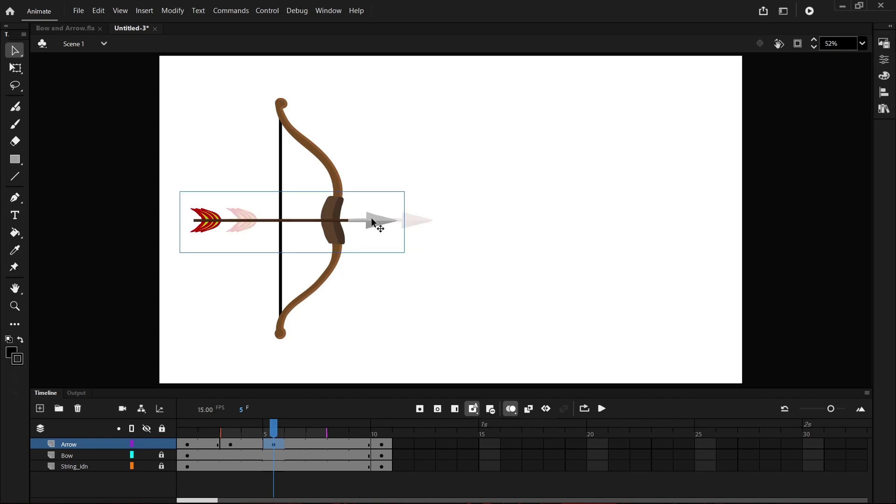
pyautogui.click(312, 443)
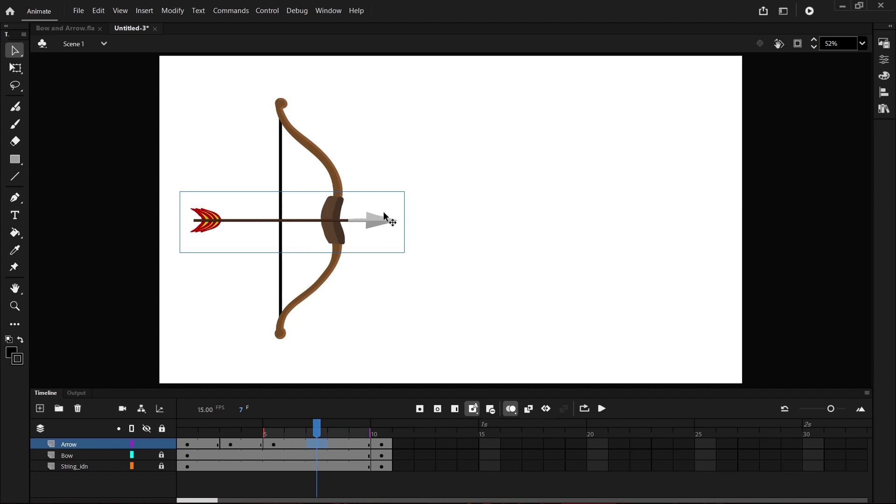
pyautogui.moveTo(372, 220)
pyautogui.mouseDown()
pyautogui.moveTo(353, 223)
pyautogui.moveTo(368, 221)
pyautogui.mouseUp()
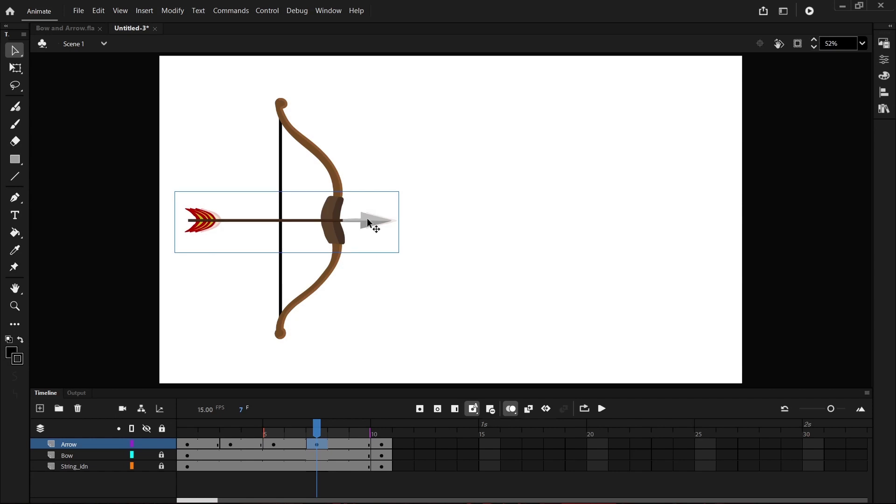
pyautogui.moveTo(318, 434); pyautogui.dragTo(275, 439)
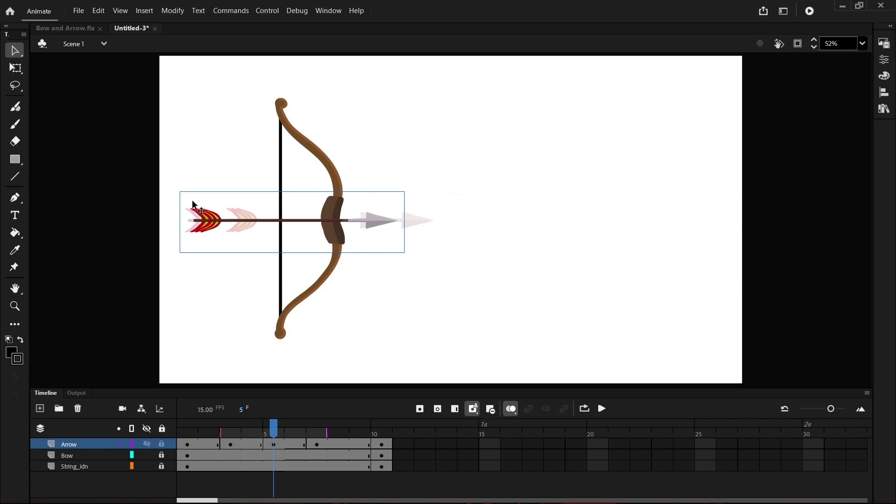
# Adjust the arrow positions at frames 5 and 3 for a smoother draw-back
pyautogui.moveTo(377, 217); pyautogui.dragTo(390, 217)
pyautogui.press('Up')
pyautogui.press('Up')
pyautogui.press('Up')
pyautogui.press('Up')
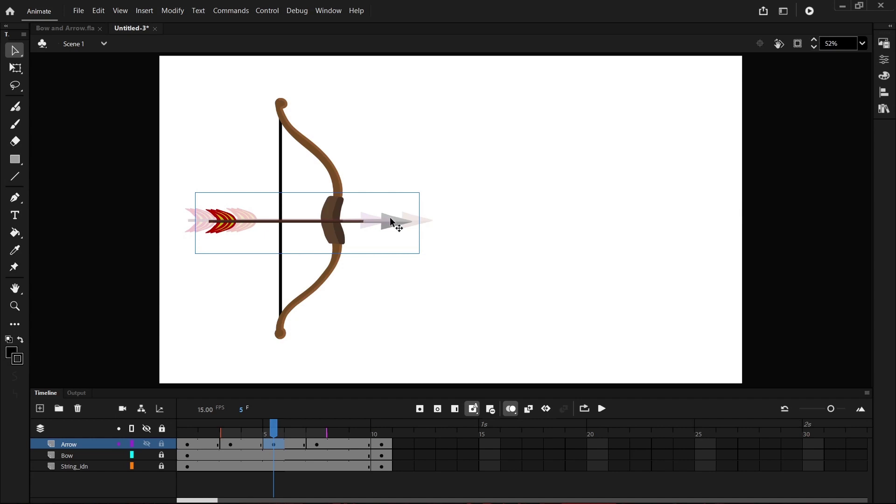
pyautogui.press('Right')
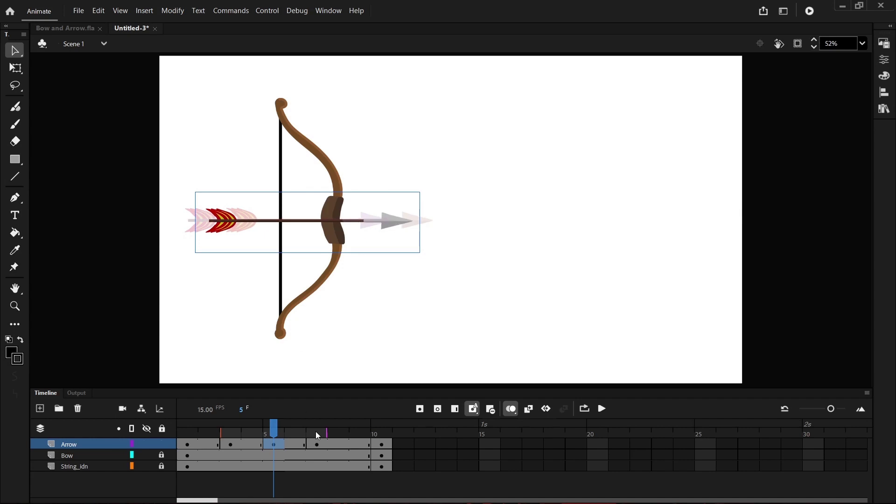
pyautogui.click(226, 442)
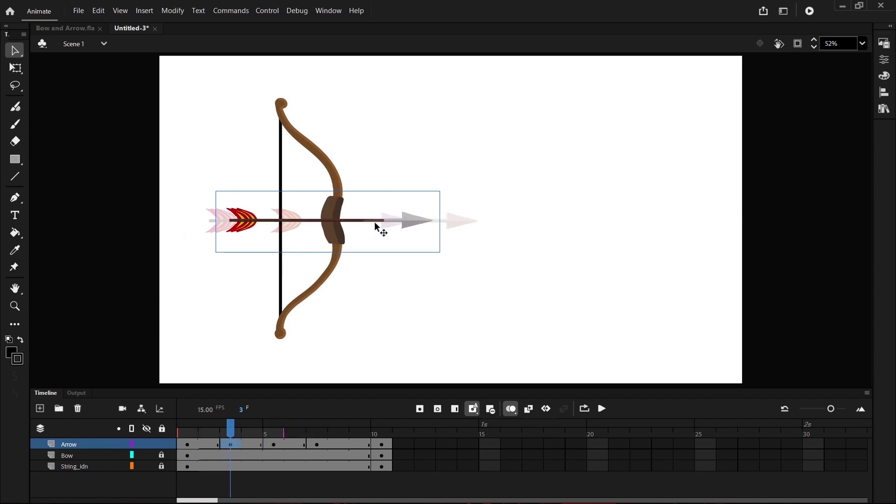
pyautogui.moveTo(362, 220); pyautogui.dragTo(380, 220)
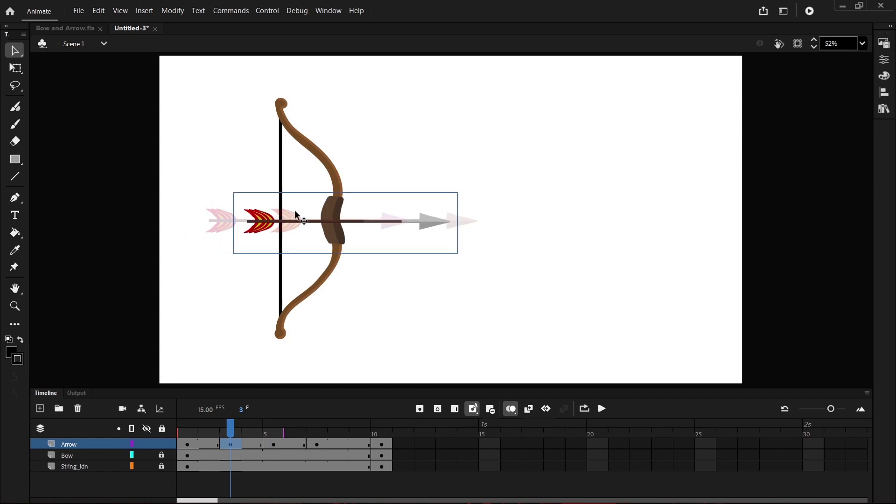
pyautogui.press('Left')
pyautogui.press('Left')
pyautogui.press('Left')
pyautogui.press('Left')
pyautogui.press('Left')
pyautogui.press('Left')
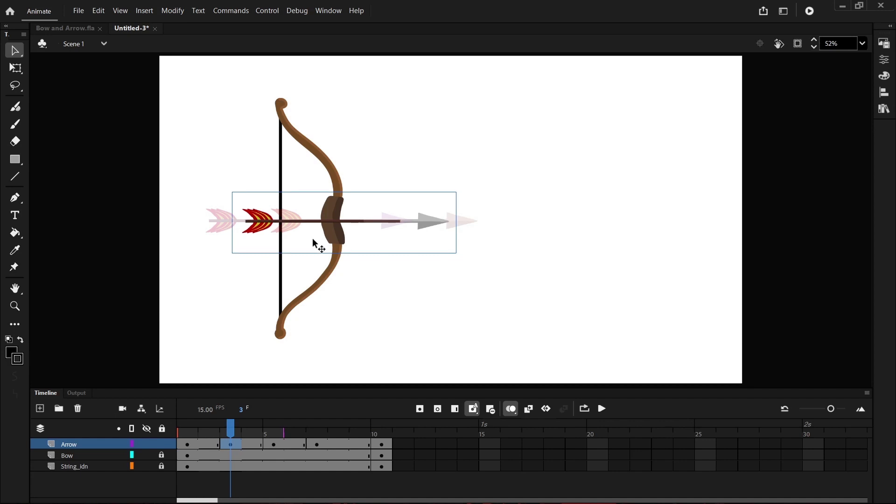
pyautogui.press('Left')
pyautogui.press('Left')
pyautogui.press('Left')
pyautogui.press('Left')
pyautogui.press('Left')
pyautogui.press('Left')
pyautogui.press('Left')
pyautogui.press('Left')
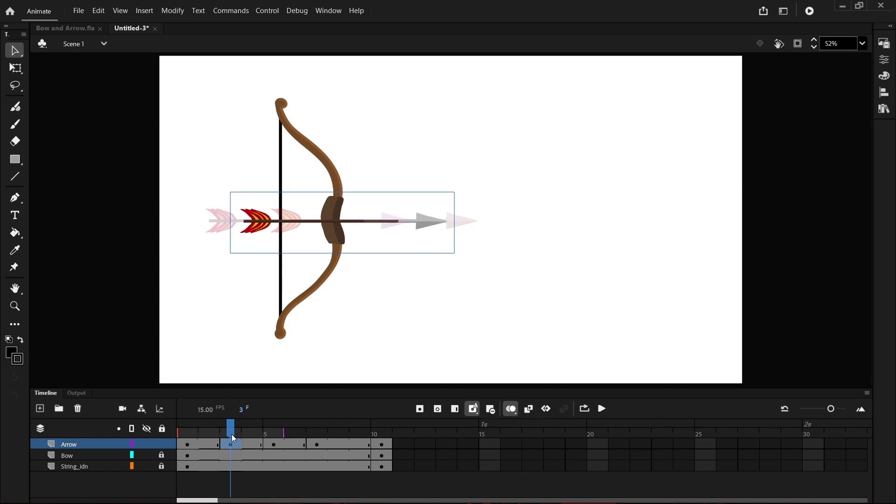
pyautogui.moveTo(233, 436); pyautogui.dragTo(278, 430)
pyautogui.click(391, 217)
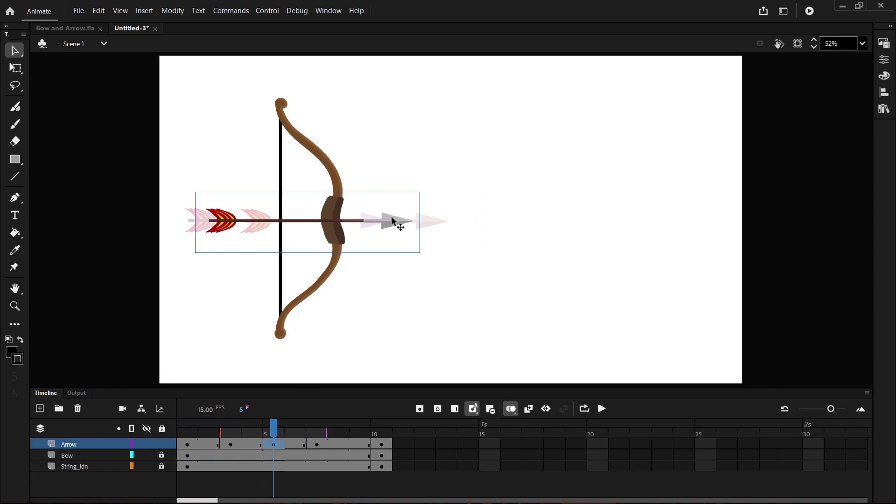
pyautogui.press('Right')
pyautogui.press('Right')
pyautogui.press('Right')
pyautogui.press('Right')
pyautogui.press('Right')
pyautogui.press('Right')
pyautogui.press('Right')
pyautogui.press('Right')
pyautogui.press('Right')
pyautogui.press('Right')
pyautogui.press('Right')
pyautogui.press('Right')
pyautogui.press('Right')
pyautogui.press('Right')
pyautogui.press('Right')
pyautogui.press('Right')
pyautogui.press('Right')
pyautogui.press('Right')
pyautogui.press('Right')
pyautogui.press('Right')
pyautogui.press('Right')
pyautogui.press('Right')
pyautogui.press('Right')
pyautogui.press('Right')
pyautogui.press('Right')
pyautogui.press('Right')
pyautogui.press('Right')
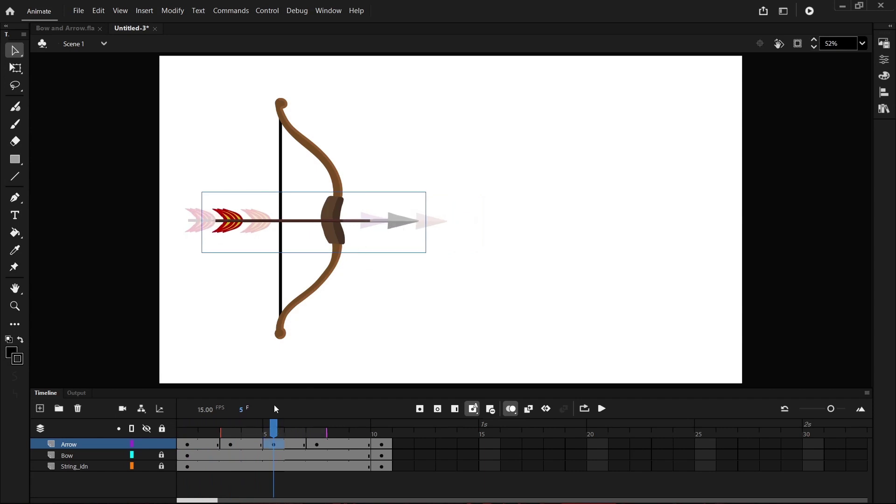
# Nudge the arrow right at frame 7 and left at frame 9
pyautogui.moveTo(277, 433); pyautogui.dragTo(311, 429)
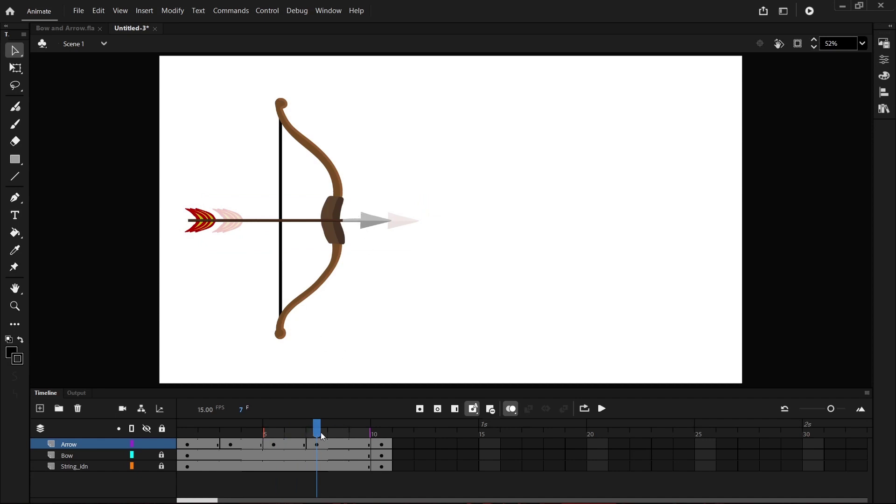
pyautogui.moveTo(321, 431)
pyautogui.mouseDown()
pyautogui.moveTo(361, 430)
pyautogui.moveTo(320, 436)
pyautogui.mouseUp()
pyautogui.click(371, 220)
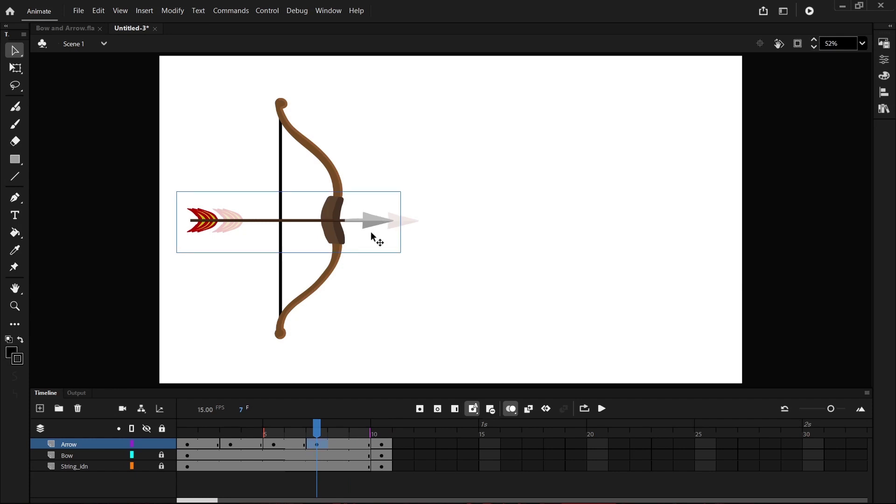
pyautogui.hotkey('shift', 'Right')
pyautogui.hotkey('shift', 'Right')
pyautogui.moveTo(325, 439); pyautogui.dragTo(360, 434)
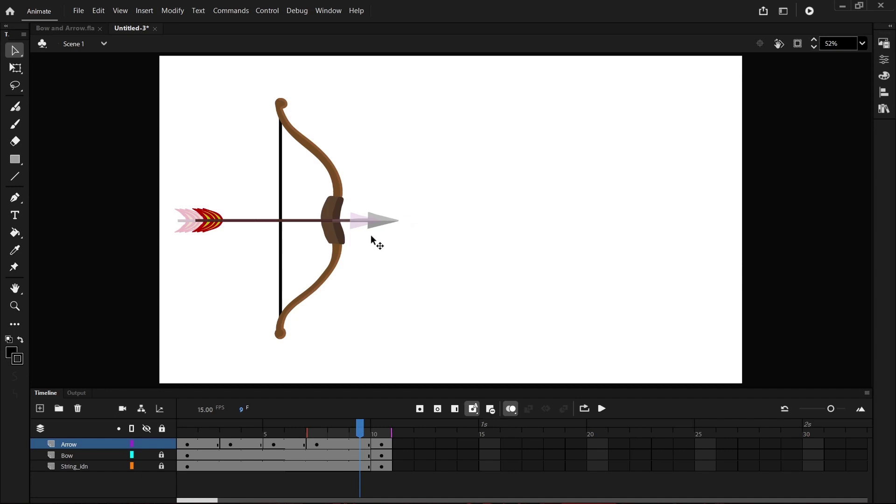
pyautogui.click(378, 217)
pyautogui.press('Left')
pyautogui.press('Left')
pyautogui.press('Left')
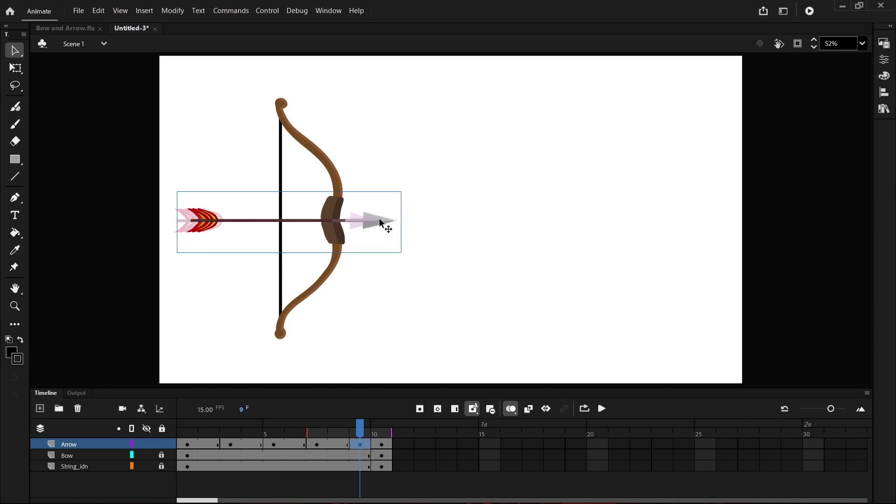
pyautogui.press('Left')
pyautogui.press('Left')
pyautogui.press('Left')
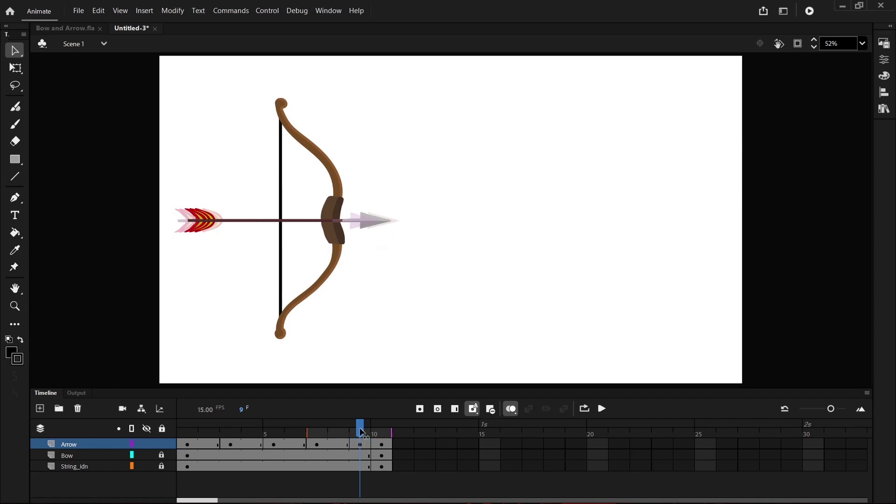
pyautogui.click(379, 443)
pyautogui.click(187, 443)
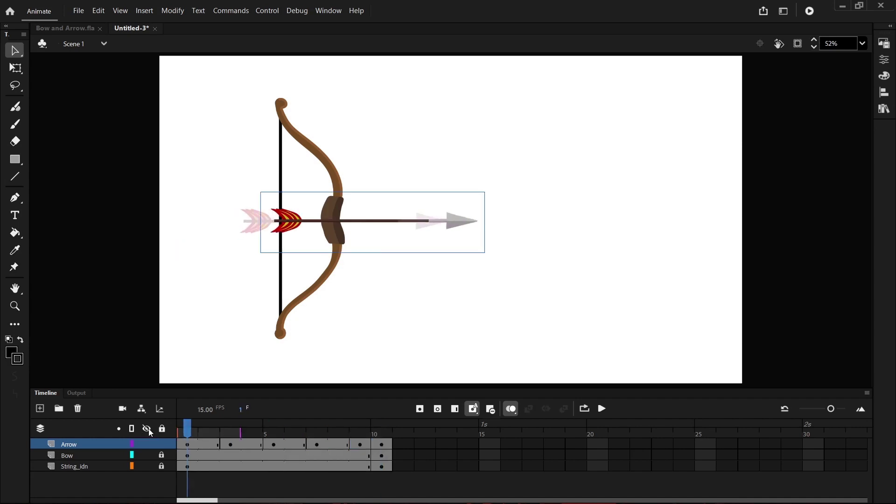
pyautogui.click(602, 409)
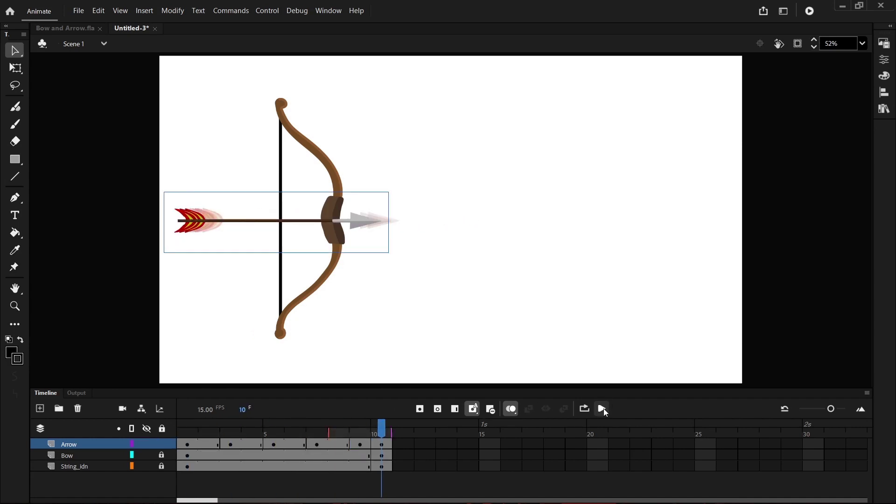
pyautogui.click(208, 428)
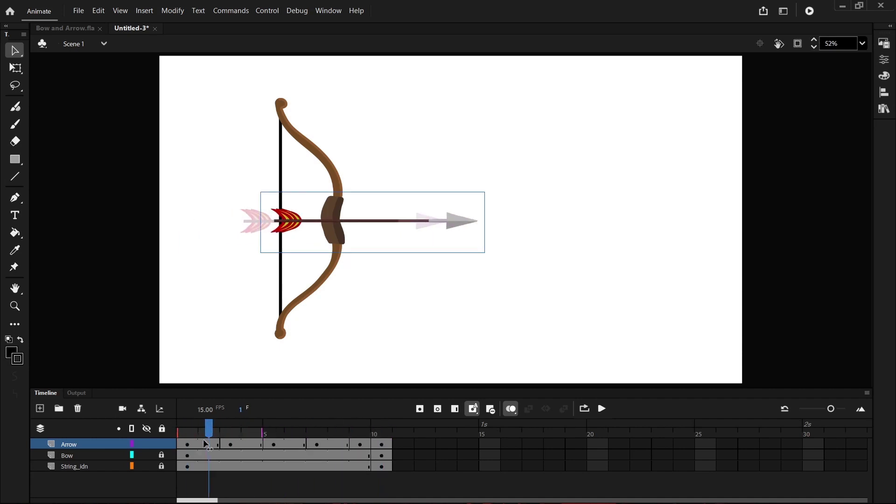
pyautogui.moveTo(208, 428)
pyautogui.mouseDown()
pyautogui.moveTo(360, 440)
pyautogui.moveTo(186, 440)
pyautogui.moveTo(359, 439)
pyautogui.moveTo(214, 442)
pyautogui.mouseUp()
# Add arrow keyframes at frames 2, 4 and 6, shifting the arrow left at each
pyautogui.moveTo(450, 217); pyautogui.dragTo(435, 218)
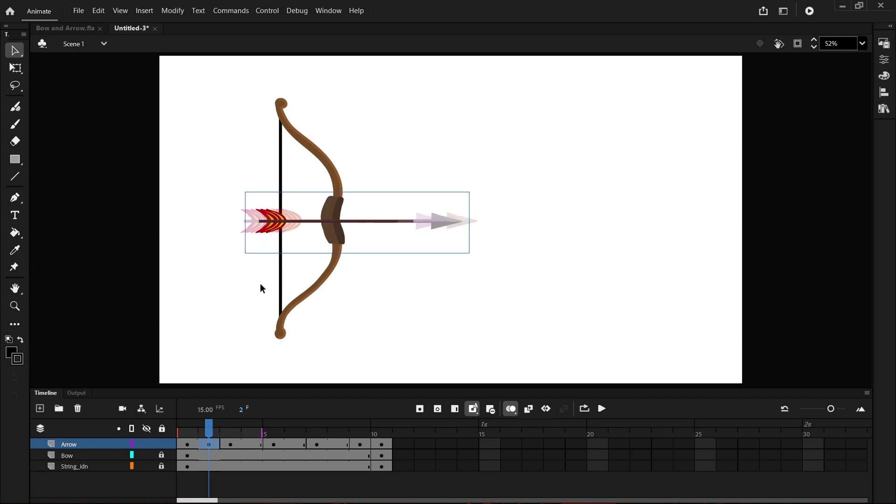
pyautogui.click(249, 445)
pyautogui.press('Left')
pyautogui.press('Left')
pyautogui.press('Left')
pyautogui.press('Left')
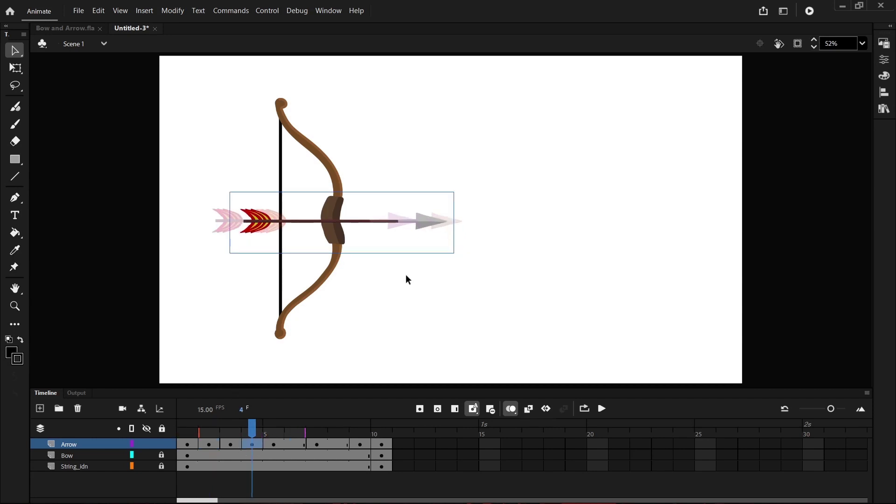
pyautogui.press('Left')
pyautogui.press('Left')
pyautogui.press('Left')
pyautogui.press('Left')
pyautogui.press('Left')
pyautogui.press('Left')
pyautogui.press('Left')
pyautogui.press('Left')
pyautogui.press('Left')
pyautogui.press('Left')
pyautogui.press('Left')
pyautogui.press('Left')
pyautogui.press('Left')
pyautogui.press('Left')
pyautogui.press('Left')
pyautogui.press('Left')
pyautogui.press('Left')
pyautogui.press('Left')
pyautogui.press('Left')
pyautogui.press('Left')
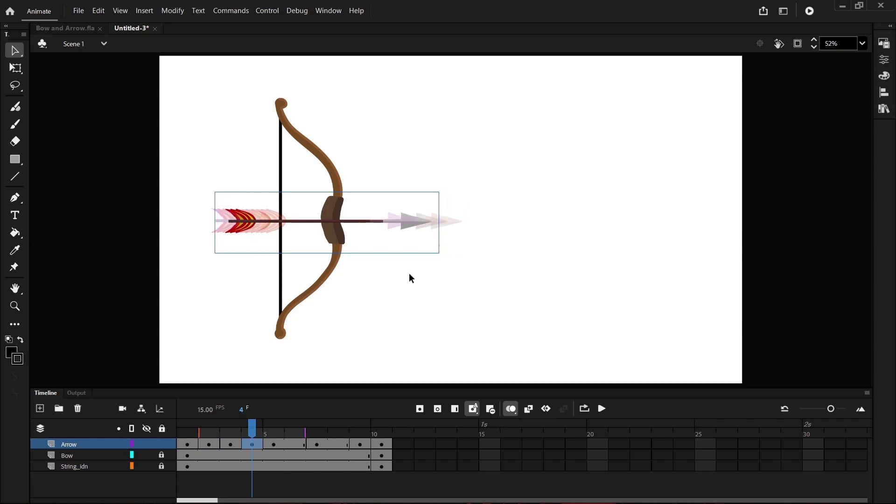
pyautogui.click(290, 447)
pyautogui.press('F6')
pyautogui.press('Left')
pyautogui.press('Left')
pyautogui.press('Left')
pyautogui.press('Left')
pyautogui.press('Left')
pyautogui.press('Left')
pyautogui.press('Left')
pyautogui.press('Left')
pyautogui.press('Left')
pyautogui.press('Left')
pyautogui.press('Left')
pyautogui.press('Left')
pyautogui.press('Left')
pyautogui.press('Left')
pyautogui.press('Left')
pyautogui.press('Left')
pyautogui.press('Left')
pyautogui.press('Left')
pyautogui.press('Left')
pyautogui.press('Left')
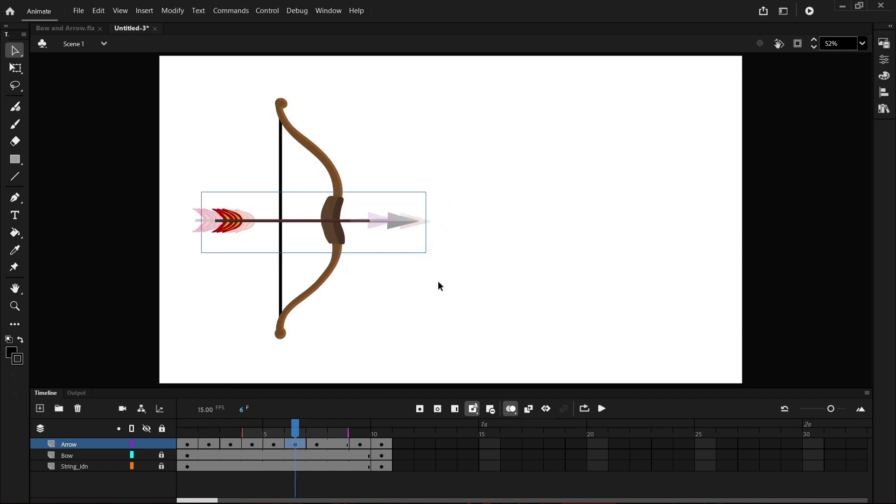
pyautogui.press('Left')
pyautogui.press('Left')
pyautogui.press('Left')
pyautogui.press('Left')
pyautogui.press('Left')
pyautogui.press('Left')
pyautogui.press('Left')
pyautogui.press('Left')
pyautogui.press('Left')
pyautogui.press('Left')
pyautogui.press('Left')
pyautogui.press('Left')
pyautogui.press('Left')
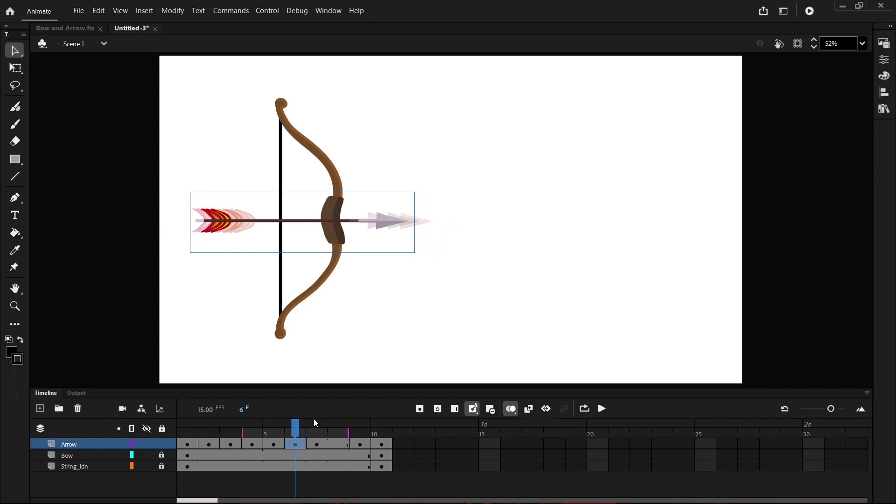
# Add an arrow keyframe at frame 8 and fine-tune the arrow at frames 8 and 9
pyautogui.click(338, 444)
pyautogui.press('F6')
pyautogui.press('Left')
pyautogui.press('Left')
pyautogui.press('Left')
pyautogui.press('Left')
pyautogui.press('Left')
pyautogui.press('Left')
pyautogui.press('Left')
pyautogui.press('Left')
pyautogui.press('Left')
pyautogui.press('Left')
pyautogui.press('Left')
pyautogui.press('Left')
pyautogui.press('Left')
pyautogui.press('Left')
pyautogui.press('Left')
pyautogui.press('Left')
pyautogui.press('Left')
pyautogui.press('Left')
pyautogui.press('Left')
pyautogui.press('Left')
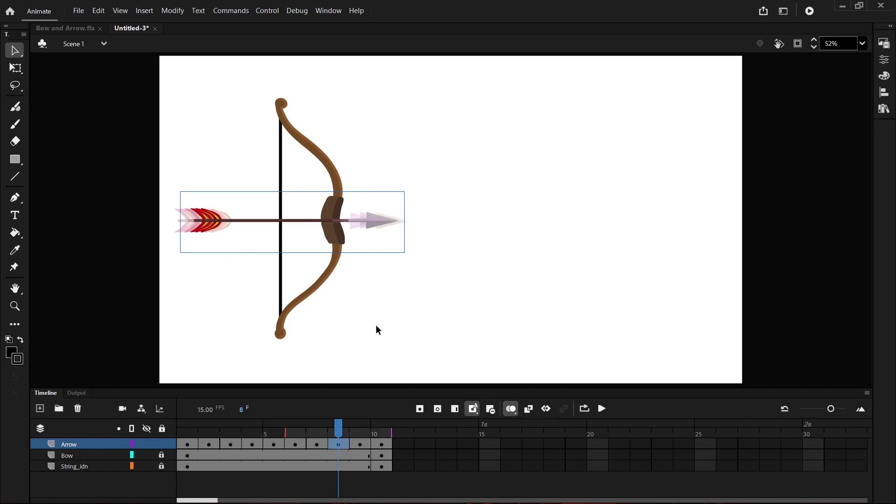
pyautogui.press('Right')
pyautogui.press('Right')
pyautogui.press('Right')
pyautogui.press('Right')
pyautogui.press('Right')
pyautogui.press('Right')
pyautogui.press('Right')
pyautogui.press('Right')
pyautogui.press('Right')
pyautogui.press('Right')
pyautogui.press('Right')
pyautogui.press('Right')
pyautogui.press('Right')
pyautogui.press('Right')
pyautogui.press('Right')
pyautogui.press('Right')
pyautogui.press('Right')
pyautogui.press('Right')
pyautogui.press('Right')
pyautogui.press('Right')
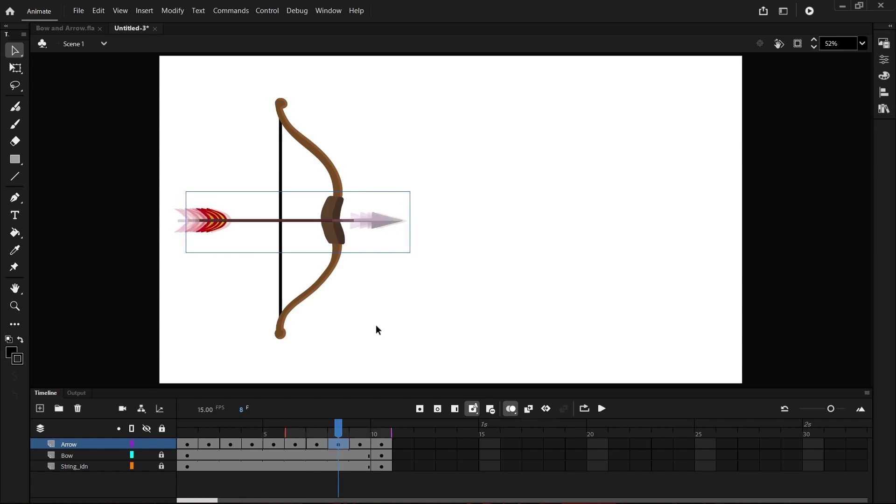
pyautogui.press('Left')
pyautogui.press('Left')
pyautogui.press('Left')
pyautogui.press('Left')
pyautogui.press('Left')
pyautogui.press('Left')
pyautogui.press('Left')
pyautogui.press('Left')
pyautogui.press('Left')
pyautogui.press('Left')
pyautogui.press('Left')
pyautogui.press('Left')
pyautogui.press('Left')
pyautogui.press('Left')
pyautogui.press('Left')
pyautogui.press('Left')
pyautogui.press('Left')
pyautogui.press('Left')
pyautogui.press('Left')
pyautogui.press('Left')
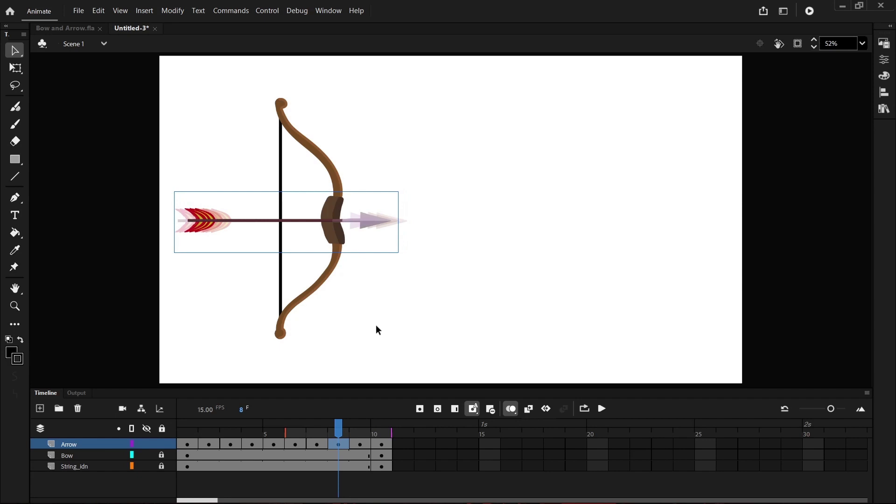
pyautogui.press('Right')
pyautogui.press('Right')
pyautogui.press('Right')
pyautogui.press('Right')
pyautogui.press('Right')
pyautogui.press('Right')
pyautogui.press('Right')
pyautogui.press('Right')
pyautogui.press('Right')
pyautogui.press('Right')
pyautogui.press('Right')
pyautogui.press('Right')
pyautogui.press('Right')
pyautogui.press('Right')
pyautogui.press('Right')
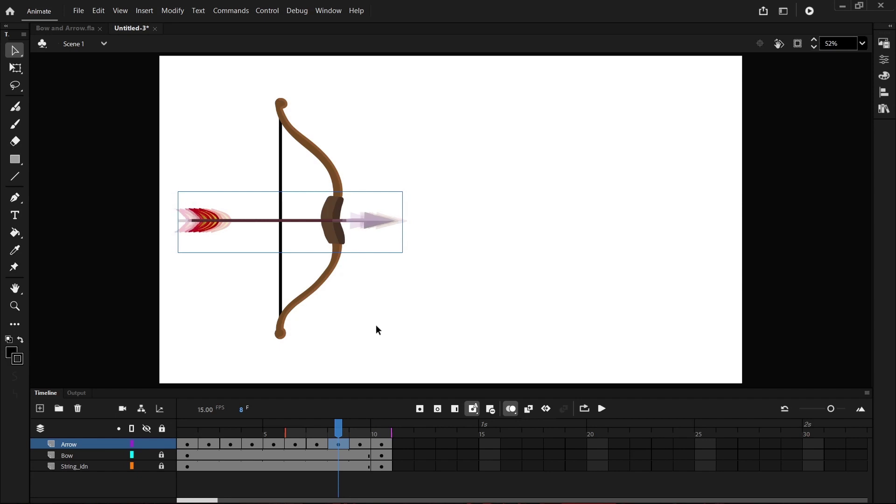
pyautogui.click(356, 444)
pyautogui.press('Left')
pyautogui.press('Left')
pyautogui.press('Left')
pyautogui.press('Left')
pyautogui.press('Left')
pyautogui.press('Left')
pyautogui.press('Left')
pyautogui.press('Left')
pyautogui.press('Left')
pyautogui.press('Left')
pyautogui.press('Left')
pyautogui.press('Left')
pyautogui.press('Left')
pyautogui.press('Left')
pyautogui.press('Left')
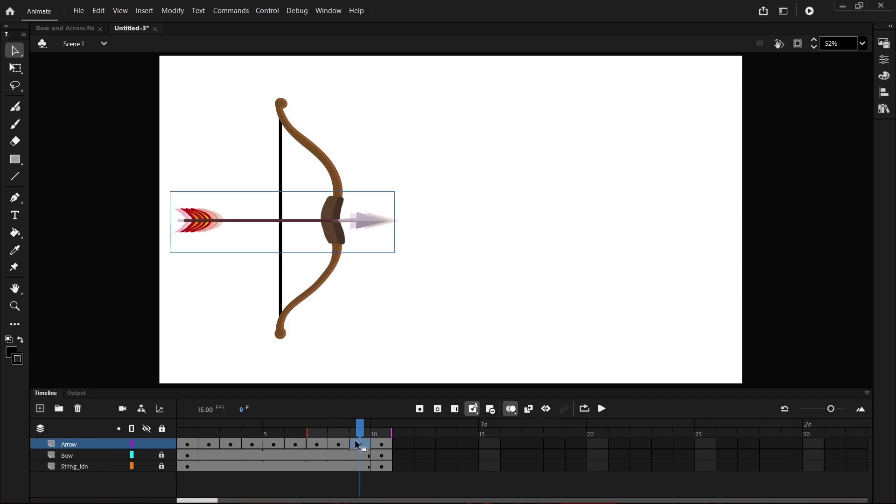
pyautogui.click(381, 443)
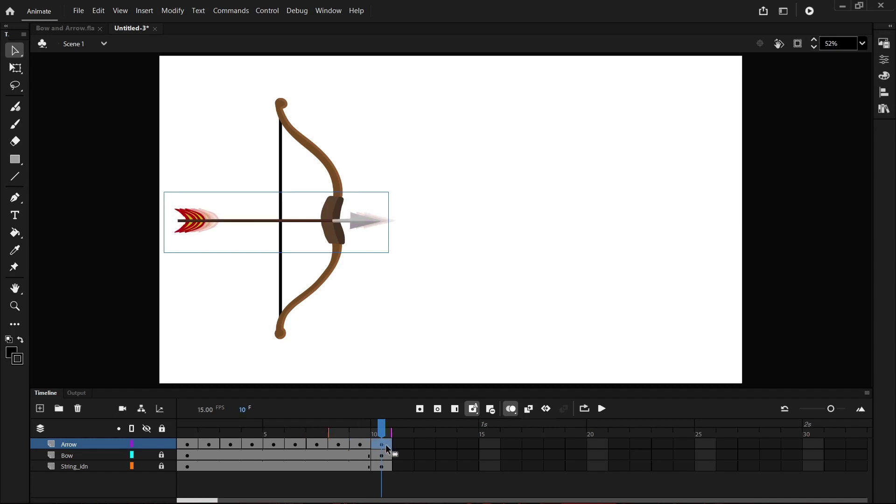
pyautogui.click(602, 409)
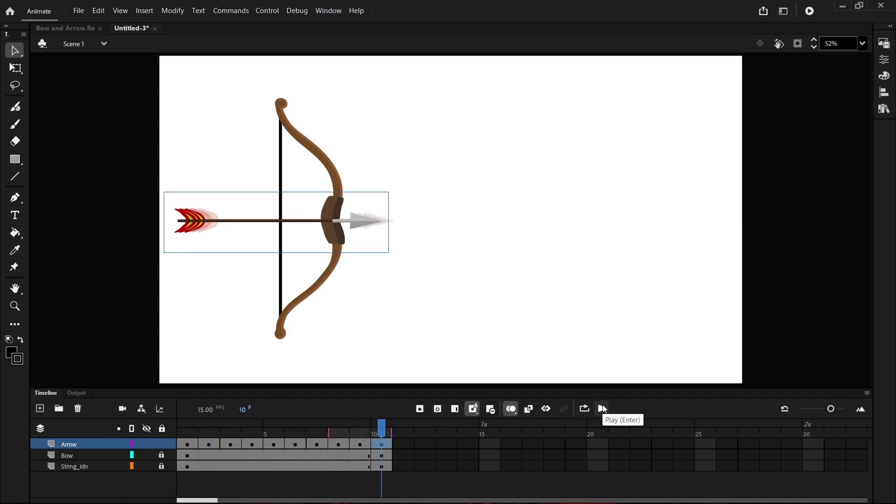
pyautogui.click(603, 410)
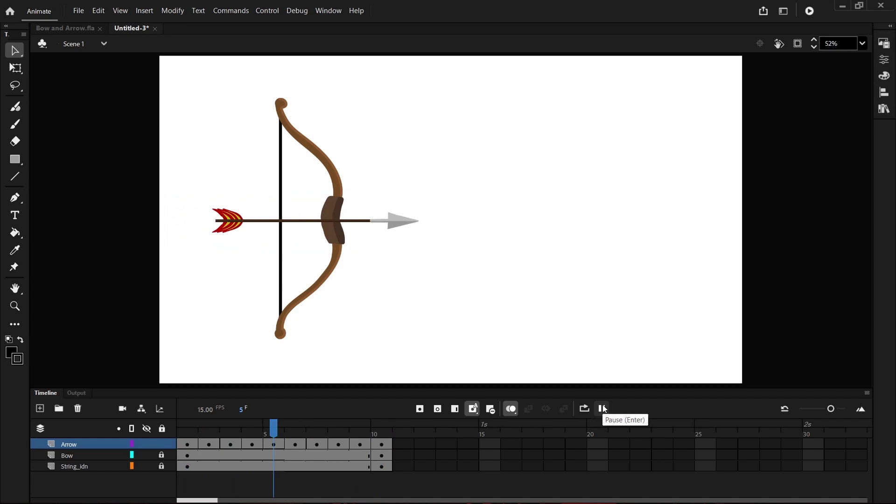
pyautogui.click(603, 409)
pyautogui.click(603, 409)
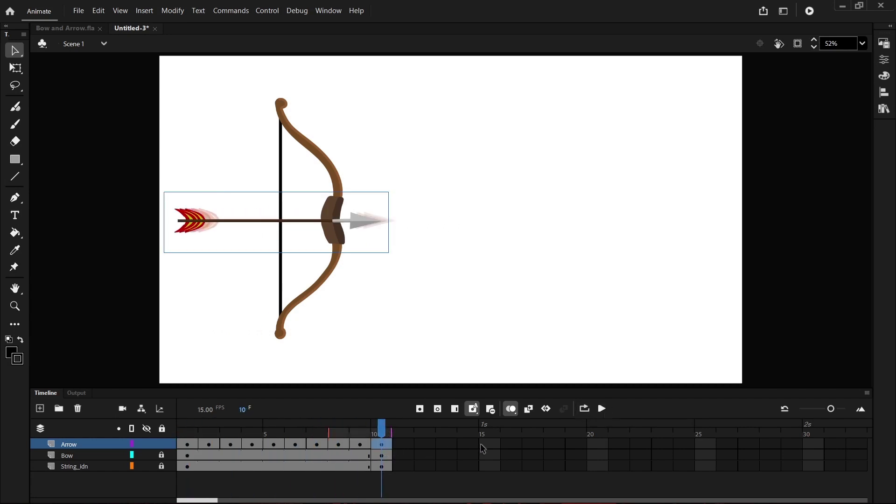
pyautogui.click(535, 444)
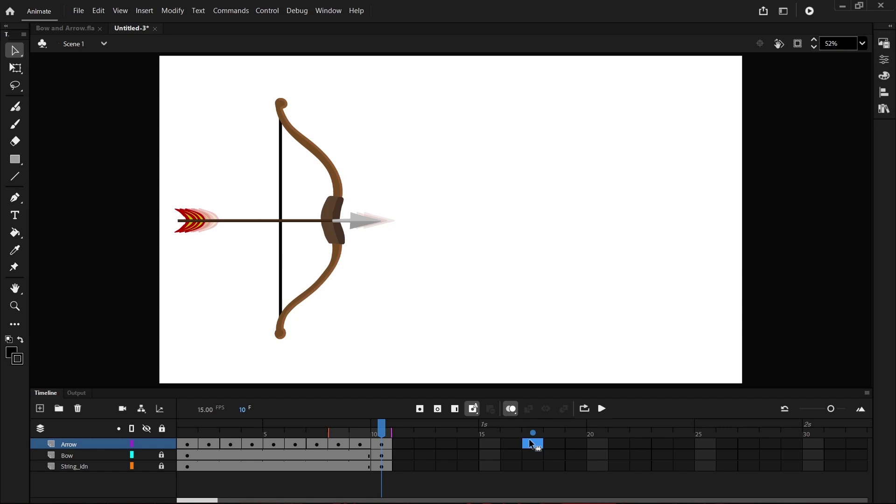
# Insert frame-17 keyframes on the Arrow, Bow and String_idn layers, then select the arrow
pyautogui.click(419, 409)
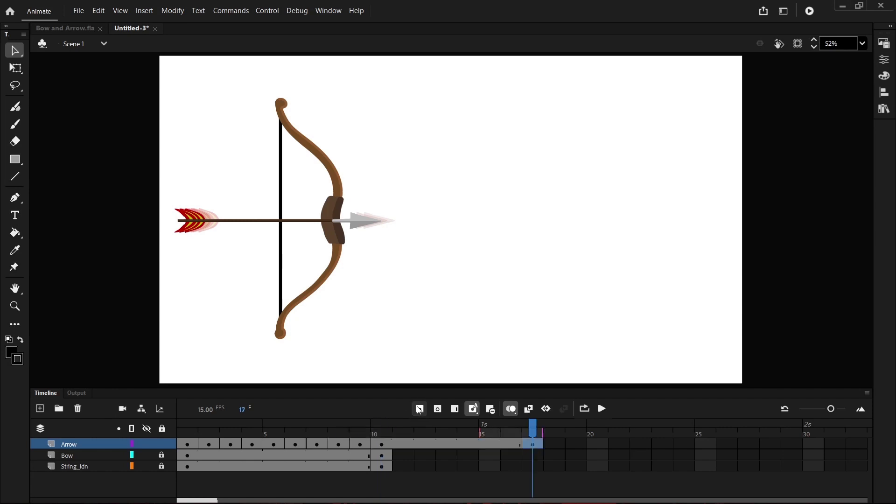
pyautogui.click(532, 455)
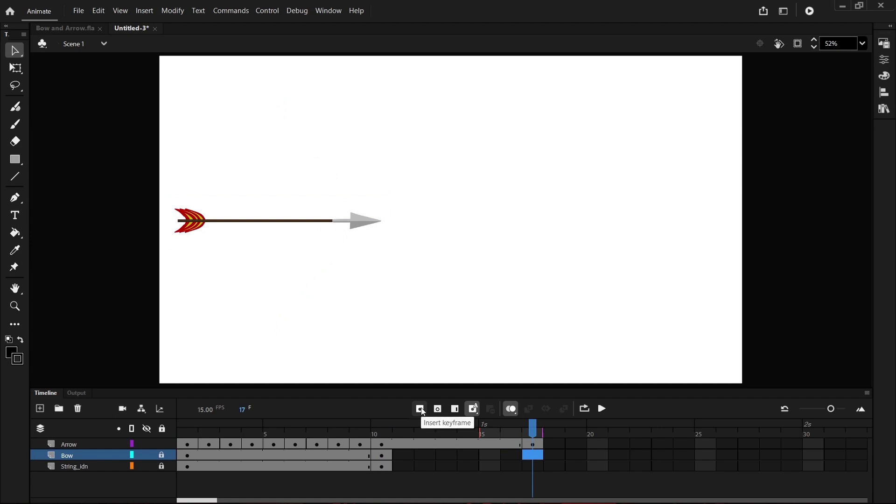
pyautogui.click(421, 410)
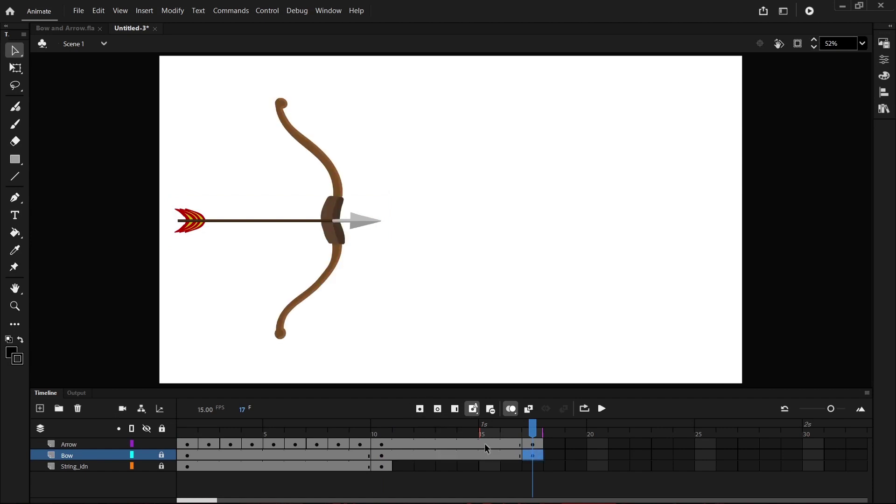
pyautogui.click(532, 466)
pyautogui.click(420, 410)
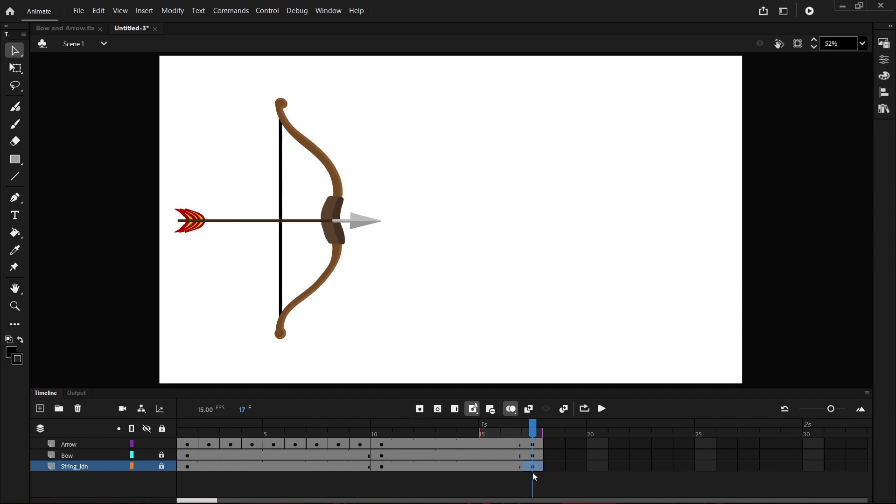
pyautogui.click(531, 444)
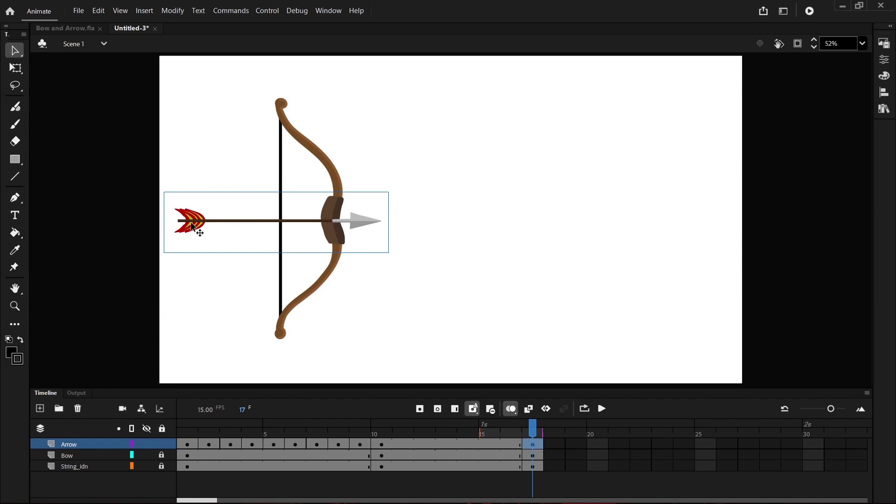
# Nudge the arrow at frame 17 four Shift+Right steps past the stage's right edge, then scrub back
pyautogui.hotkey('shift', 'Right')
pyautogui.hotkey('shift', 'Right')
pyautogui.hotkey('shift', 'Right')
pyautogui.hotkey('shift', 'Right')
pyautogui.hotkey('shift', 'Right')
pyautogui.hotkey('shift', 'Right')
pyautogui.hotkey('shift', 'Right')
pyautogui.hotkey('shift', 'Right')
pyautogui.hotkey('shift', 'Right')
pyautogui.hotkey('shift', 'Right')
pyautogui.hotkey('shift', 'Right')
pyautogui.hotkey('shift', 'Right')
pyautogui.hotkey('shift', 'Right')
pyautogui.hotkey('shift', 'Right')
pyautogui.hotkey('shift', 'Right')
pyautogui.hotkey('shift', 'Right')
pyautogui.hotkey('shift', 'Right')
pyautogui.hotkey('shift', 'Right')
pyautogui.hotkey('shift', 'Right')
pyautogui.hotkey('shift', 'Right')
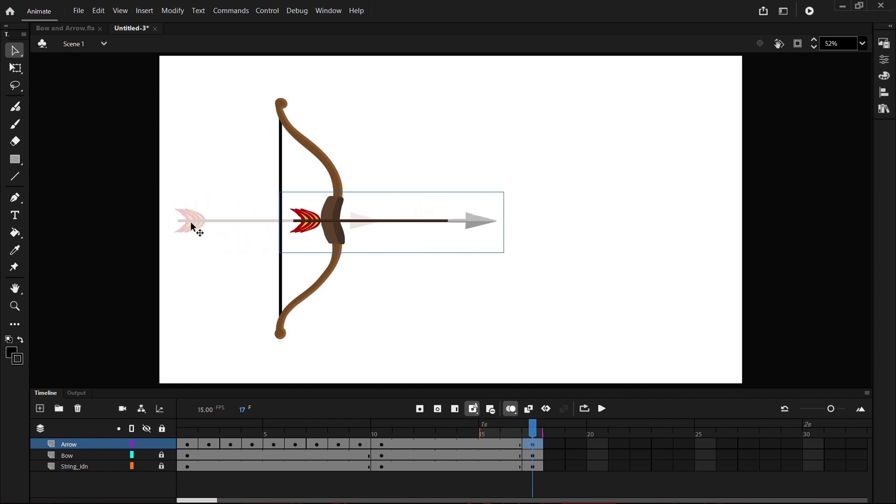
pyautogui.hotkey('shift', 'Right')
pyautogui.hotkey('shift', 'Right')
pyautogui.hotkey('shift', 'Right')
pyautogui.hotkey('shift', 'Right')
pyautogui.hotkey('shift', 'Right')
pyautogui.hotkey('shift', 'Right')
pyautogui.hotkey('shift', 'Right')
pyautogui.hotkey('shift', 'Right')
pyautogui.hotkey('shift', 'Right')
pyautogui.hotkey('shift', 'Right')
pyautogui.hotkey('shift', 'Right')
pyautogui.hotkey('shift', 'Right')
pyautogui.hotkey('shift', 'Right')
pyautogui.hotkey('shift', 'Right')
pyautogui.hotkey('shift', 'Right')
pyautogui.hotkey('shift', 'Right')
pyautogui.hotkey('shift', 'Right')
pyautogui.hotkey('shift', 'Right')
pyautogui.hotkey('shift', 'Right')
pyautogui.hotkey('shift', 'Right')
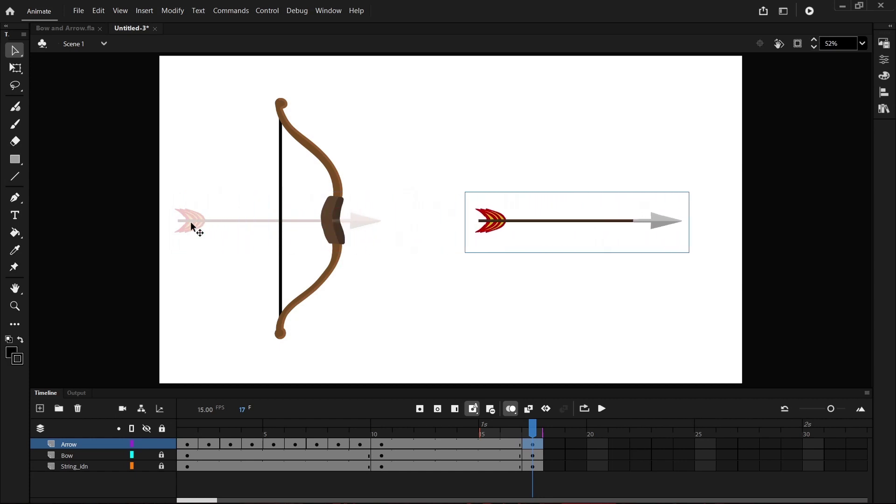
pyautogui.hotkey('shift', 'Right')
pyautogui.hotkey('shift', 'Right')
pyautogui.hotkey('shift', 'Right')
pyautogui.hotkey('shift', 'Right')
pyautogui.hotkey('shift', 'Right')
pyautogui.hotkey('shift', 'Right')
pyautogui.hotkey('shift', 'Right')
pyautogui.hotkey('shift', 'Right')
pyautogui.hotkey('shift', 'Right')
pyautogui.hotkey('shift', 'Right')
pyautogui.hotkey('shift', 'Right')
pyautogui.hotkey('shift', 'Right')
pyautogui.hotkey('shift', 'Right')
pyautogui.hotkey('shift', 'Right')
pyautogui.hotkey('shift', 'Right')
pyautogui.hotkey('shift', 'Right')
pyautogui.hotkey('shift', 'Right')
pyautogui.hotkey('shift', 'Right')
pyautogui.hotkey('shift', 'Right')
pyautogui.hotkey('shift', 'Right')
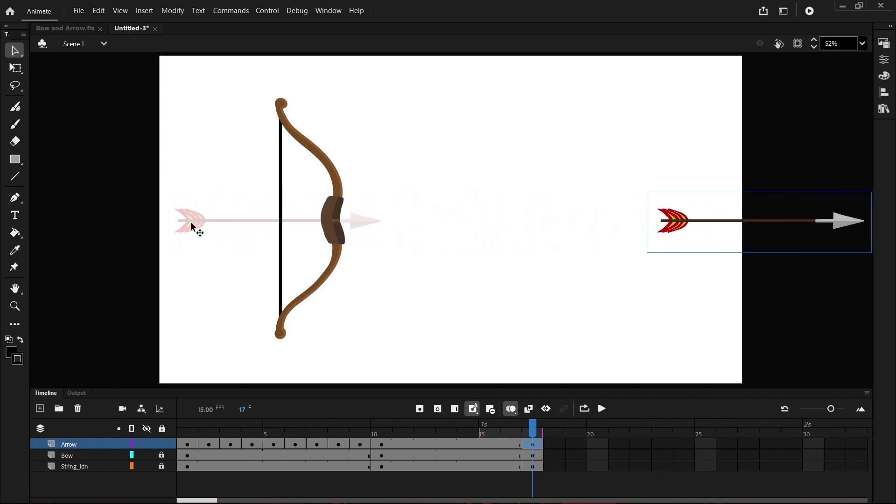
pyautogui.hotkey('shift', 'Right')
pyautogui.hotkey('shift', 'Right')
pyautogui.hotkey('shift', 'Right')
pyautogui.hotkey('shift', 'Right')
pyautogui.hotkey('shift', 'Right')
pyautogui.hotkey('shift', 'Right')
pyautogui.hotkey('shift', 'Right')
pyautogui.hotkey('shift', 'Right')
pyautogui.hotkey('shift', 'Right')
pyautogui.hotkey('shift', 'Right')
pyautogui.hotkey('shift', 'Right')
pyautogui.hotkey('shift', 'Right')
pyautogui.hotkey('shift', 'Right')
pyautogui.hotkey('shift', 'Right')
pyautogui.hotkey('shift', 'Right')
pyautogui.hotkey('shift', 'Right')
pyautogui.hotkey('shift', 'Right')
pyautogui.hotkey('shift', 'Right')
pyautogui.hotkey('shift', 'Right')
pyautogui.hotkey('shift', 'Right')
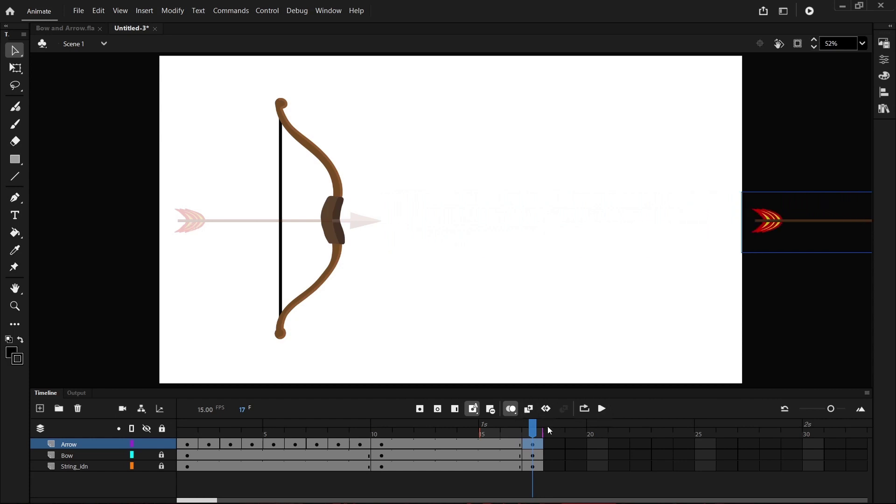
pyautogui.moveTo(547, 426); pyautogui.dragTo(385, 442)
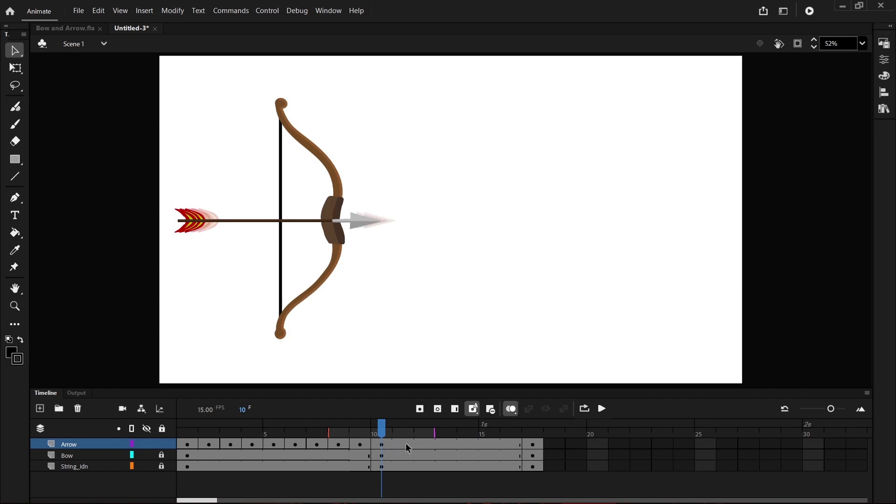
# At frame 13, nudge the arrow two Shift+Right steps right of the bow
pyautogui.click(425, 443)
pyautogui.click(446, 443)
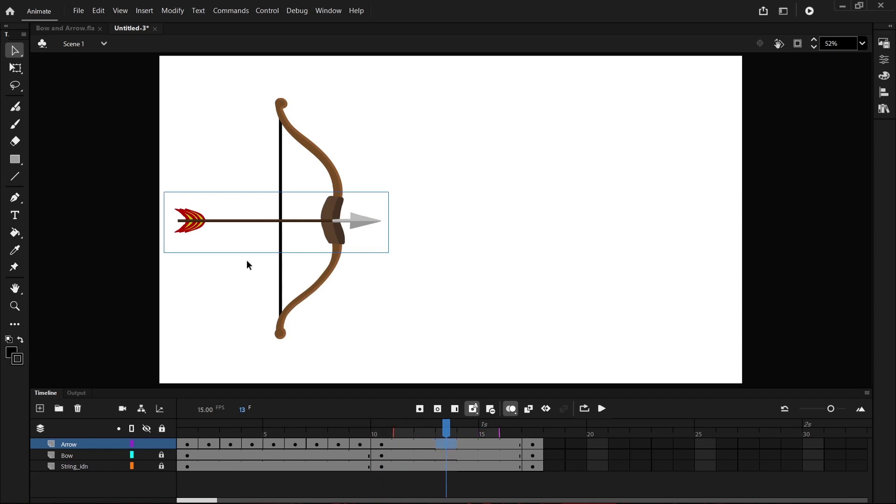
pyautogui.hotkey('shift', 'Right')
pyautogui.hotkey('shift', 'Right')
pyautogui.hotkey('shift', 'Right')
pyautogui.hotkey('shift', 'Right')
pyautogui.hotkey('shift', 'Right')
pyautogui.hotkey('shift', 'Right')
pyautogui.hotkey('shift', 'Right')
pyautogui.hotkey('shift', 'Right')
pyautogui.hotkey('shift', 'Right')
pyautogui.hotkey('shift', 'Right')
pyautogui.hotkey('shift', 'Right')
pyautogui.hotkey('shift', 'Right')
pyautogui.hotkey('shift', 'Right')
pyautogui.hotkey('shift', 'Right')
pyautogui.hotkey('shift', 'Right')
pyautogui.hotkey('shift', 'Right')
pyautogui.hotkey('shift', 'Right')
pyautogui.hotkey('shift', 'Right')
pyautogui.hotkey('shift', 'Right')
pyautogui.hotkey('shift', 'Right')
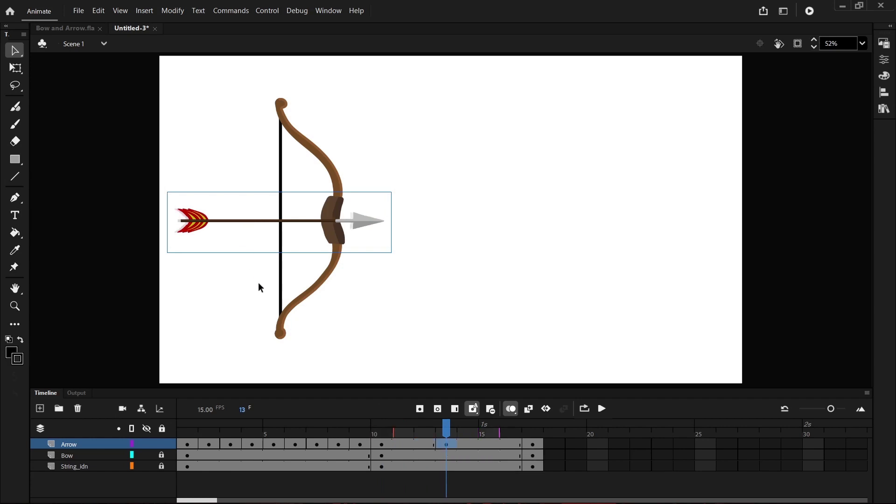
pyautogui.hotkey('shift', 'Right')
pyautogui.hotkey('shift', 'Right')
pyautogui.hotkey('shift', 'Right')
pyautogui.hotkey('shift', 'Right')
pyautogui.hotkey('shift', 'Right')
pyautogui.hotkey('shift', 'Right')
pyautogui.hotkey('shift', 'Right')
pyautogui.hotkey('shift', 'Right')
pyautogui.hotkey('shift', 'Right')
pyautogui.hotkey('shift', 'Right')
pyautogui.hotkey('shift', 'Right')
pyautogui.hotkey('shift', 'Right')
pyautogui.hotkey('shift', 'Right')
pyautogui.hotkey('shift', 'Right')
pyautogui.hotkey('shift', 'Right')
pyautogui.hotkey('shift', 'Right')
pyautogui.hotkey('shift', 'Right')
pyautogui.hotkey('shift', 'Right')
pyautogui.hotkey('shift', 'Right')
pyautogui.hotkey('shift', 'Right')
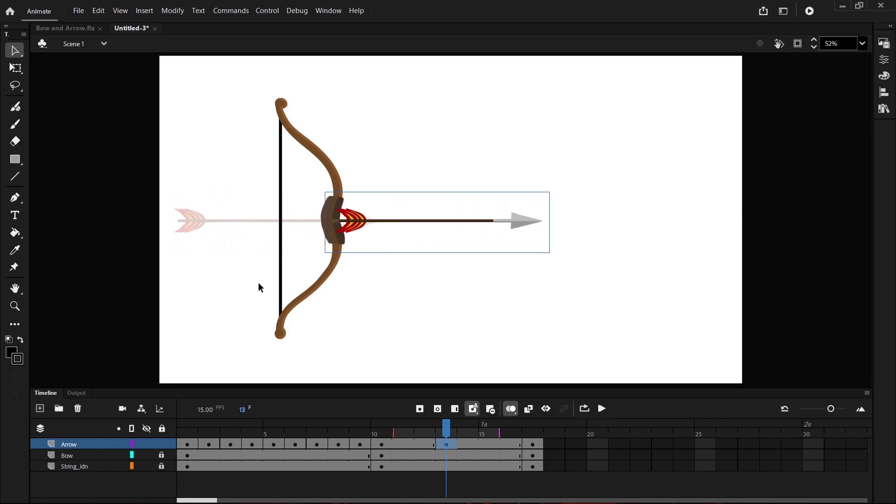
# At frame 15, nudge the arrow two more steps toward the stage edge, then check frame 17
pyautogui.click(497, 444)
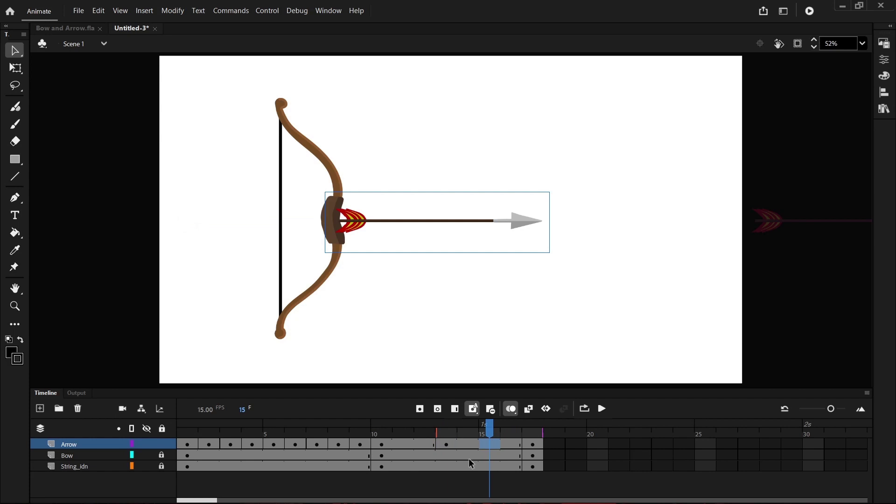
pyautogui.hotkey('shift', 'Right')
pyautogui.hotkey('shift', 'Right')
pyautogui.hotkey('shift', 'Right')
pyautogui.hotkey('shift', 'Right')
pyautogui.hotkey('shift', 'Right')
pyautogui.hotkey('shift', 'Right')
pyautogui.hotkey('shift', 'Right')
pyautogui.hotkey('shift', 'Right')
pyautogui.hotkey('shift', 'Right')
pyautogui.hotkey('shift', 'Right')
pyautogui.hotkey('shift', 'Right')
pyautogui.hotkey('shift', 'Right')
pyautogui.hotkey('shift', 'Right')
pyautogui.hotkey('shift', 'Right')
pyautogui.hotkey('shift', 'Right')
pyautogui.hotkey('shift', 'Right')
pyautogui.hotkey('shift', 'Right')
pyautogui.hotkey('shift', 'Right')
pyautogui.hotkey('shift', 'Right')
pyautogui.hotkey('shift', 'Right')
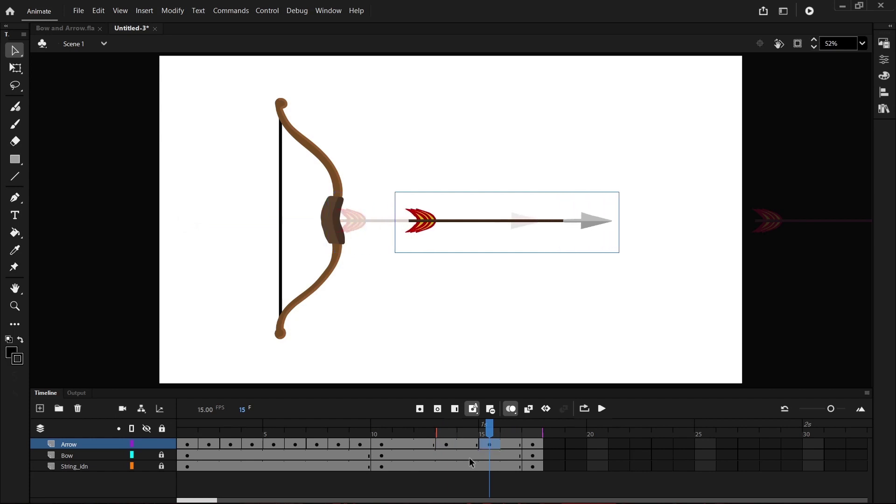
pyautogui.hotkey('shift', 'Right')
pyautogui.hotkey('shift', 'Right')
pyautogui.hotkey('shift', 'Right')
pyautogui.hotkey('shift', 'Right')
pyautogui.hotkey('shift', 'Right')
pyautogui.hotkey('shift', 'Right')
pyautogui.hotkey('shift', 'Right')
pyautogui.hotkey('shift', 'Right')
pyautogui.hotkey('shift', 'Right')
pyautogui.hotkey('shift', 'Right')
pyautogui.hotkey('shift', 'Right')
pyautogui.hotkey('shift', 'Right')
pyautogui.hotkey('shift', 'Right')
pyautogui.hotkey('shift', 'Right')
pyautogui.hotkey('shift', 'Right')
pyautogui.hotkey('shift', 'Right')
pyautogui.hotkey('shift', 'Right')
pyautogui.hotkey('shift', 'Right')
pyautogui.hotkey('shift', 'Right')
pyautogui.hotkey('shift', 'Right')
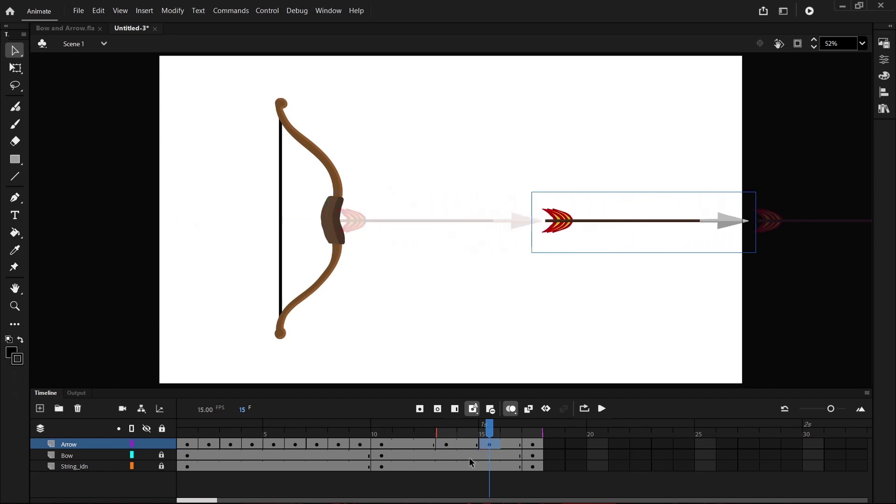
pyautogui.moveTo(490, 430); pyautogui.dragTo(533, 436)
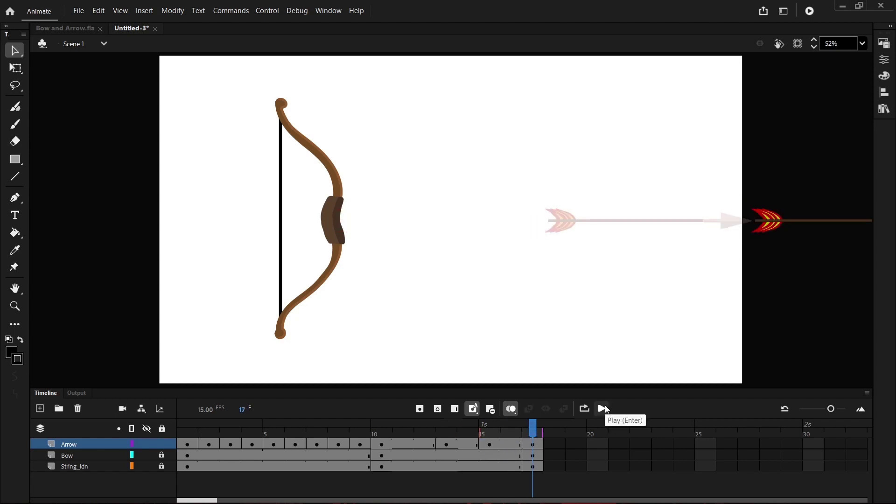
pyautogui.click(606, 407)
pyautogui.click(605, 408)
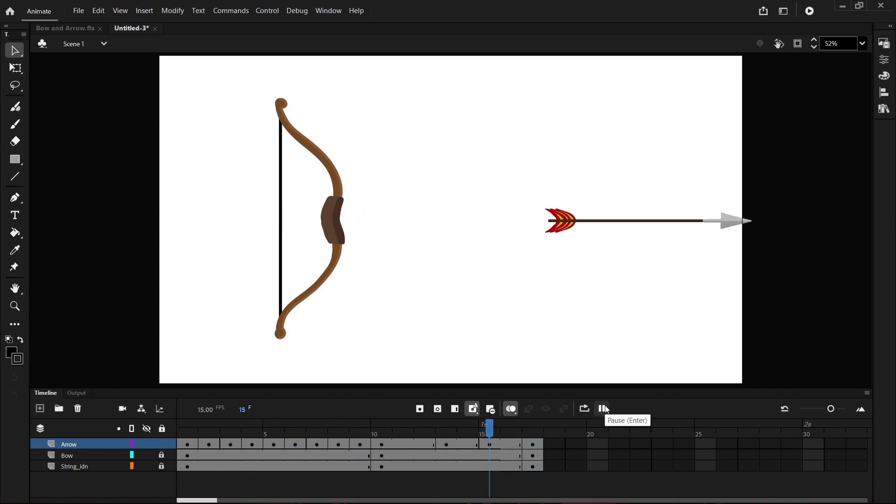
pyautogui.click(606, 409)
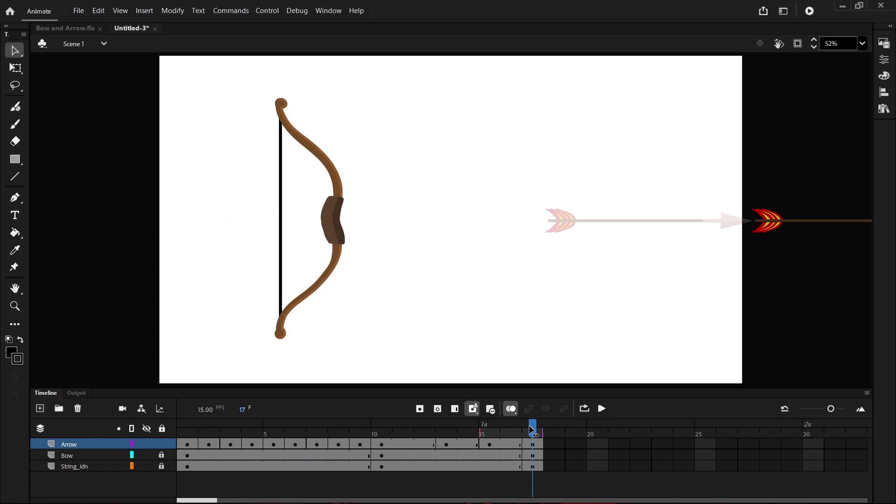
pyautogui.moveTo(531, 429); pyautogui.dragTo(500, 442)
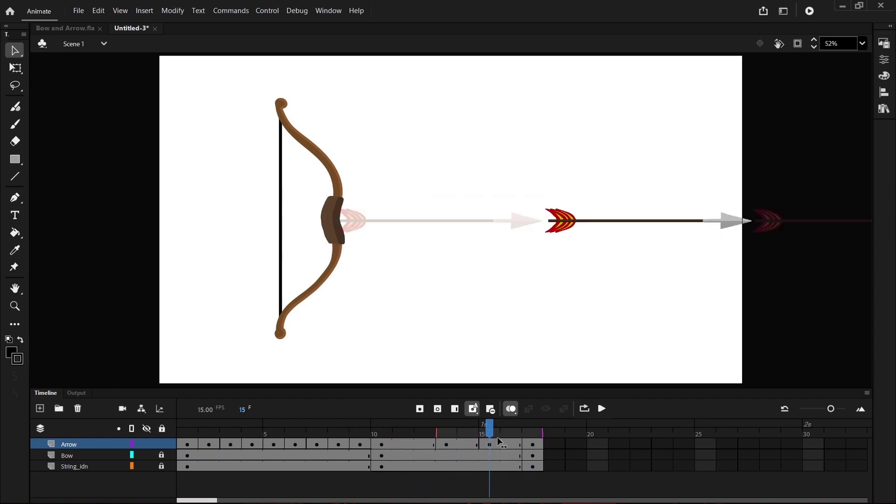
# Shift the arrow right once at frame 14 and twice at frame 16, then play to review the flight
pyautogui.click(472, 444)
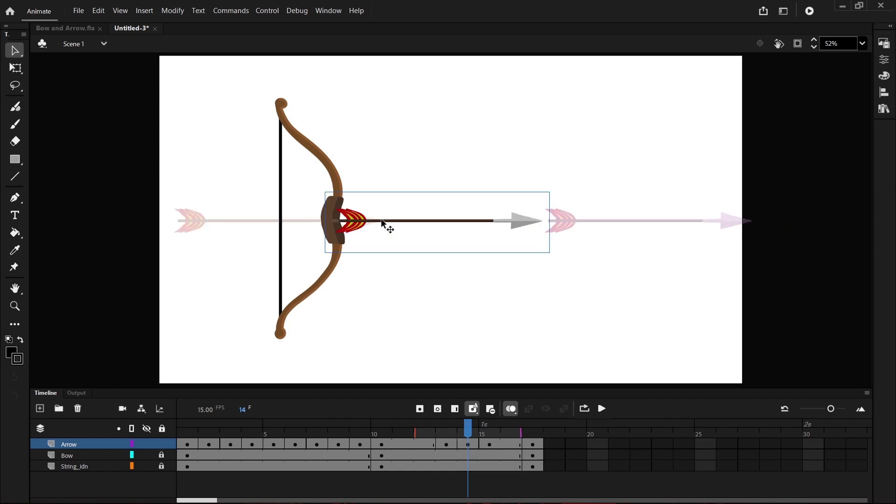
pyautogui.hotkey('shift', 'Right')
pyautogui.hotkey('shift', 'Right')
pyautogui.hotkey('shift', 'Right')
pyautogui.hotkey('shift', 'Right')
pyautogui.hotkey('shift', 'Right')
pyautogui.hotkey('shift', 'Right')
pyautogui.hotkey('shift', 'Right')
pyautogui.hotkey('shift', 'Right')
pyautogui.hotkey('shift', 'Right')
pyautogui.hotkey('shift', 'Right')
pyautogui.hotkey('shift', 'Right')
pyautogui.hotkey('shift', 'Right')
pyautogui.hotkey('shift', 'Right')
pyautogui.hotkey('shift', 'Right')
pyautogui.hotkey('shift', 'Right')
pyautogui.hotkey('shift', 'Right')
pyautogui.hotkey('shift', 'Right')
pyautogui.hotkey('shift', 'Right')
pyautogui.hotkey('shift', 'Right')
pyautogui.hotkey('shift', 'Right')
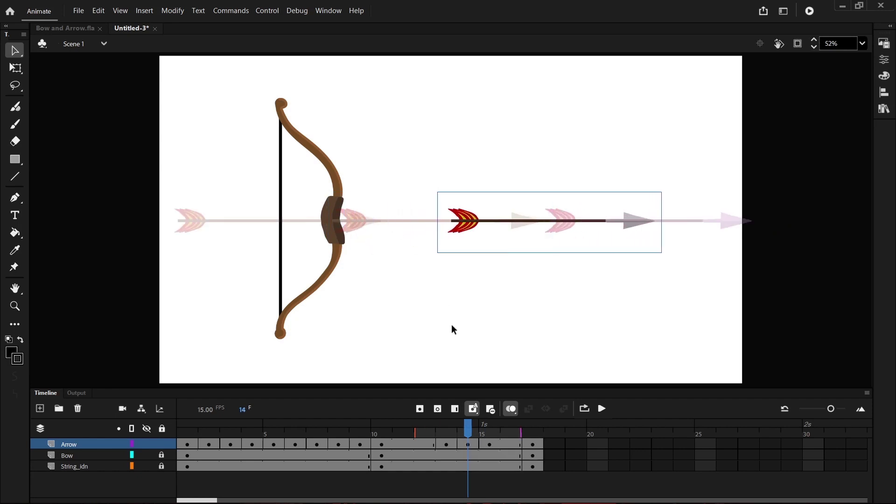
pyautogui.moveTo(472, 424); pyautogui.dragTo(506, 426)
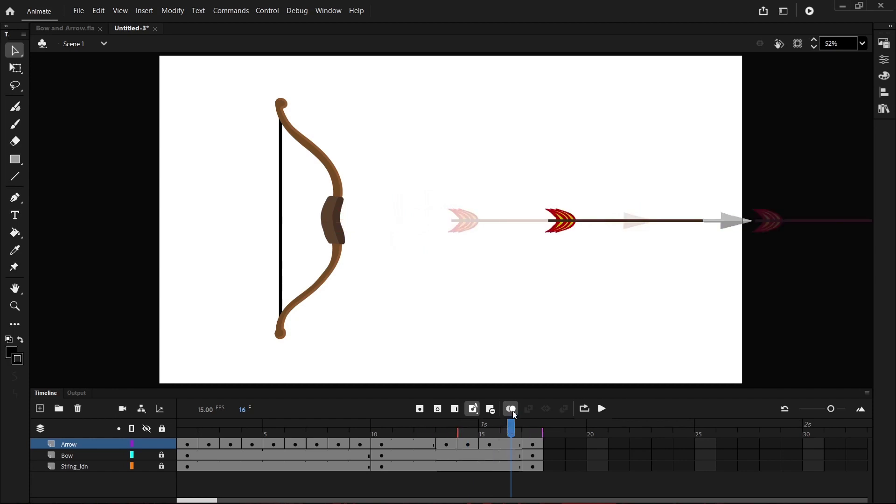
pyautogui.click(576, 230)
pyautogui.hotkey('shift', 'Right')
pyautogui.hotkey('shift', 'Right')
pyautogui.hotkey('shift', 'Right')
pyautogui.hotkey('shift', 'Right')
pyautogui.hotkey('shift', 'Right')
pyautogui.hotkey('shift', 'Right')
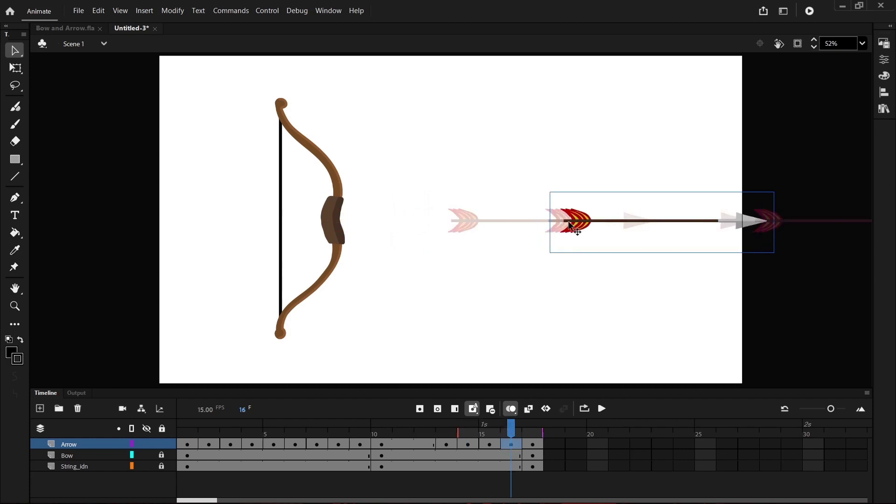
pyautogui.hotkey('shift', 'Right')
pyautogui.hotkey('shift', 'Right')
pyautogui.hotkey('shift', 'Right')
pyautogui.hotkey('shift', 'Right')
pyautogui.hotkey('shift', 'Right')
pyautogui.hotkey('shift', 'Right')
pyautogui.hotkey('shift', 'Right')
pyautogui.hotkey('shift', 'Right')
pyautogui.hotkey('shift', 'Right')
pyautogui.hotkey('shift', 'Right')
pyautogui.hotkey('shift', 'Right')
pyautogui.hotkey('shift', 'Right')
pyautogui.hotkey('shift', 'Right')
pyautogui.hotkey('shift', 'Right')
pyautogui.hotkey('shift', 'Right')
pyautogui.hotkey('shift', 'Right')
pyautogui.hotkey('shift', 'Right')
pyautogui.hotkey('shift', 'Right')
pyautogui.hotkey('shift', 'Right')
pyautogui.hotkey('shift', 'Right')
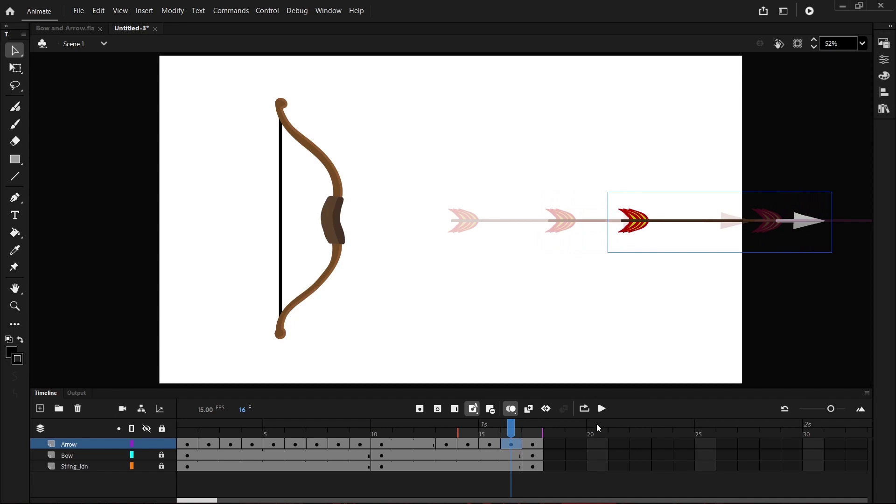
pyautogui.click(601, 409)
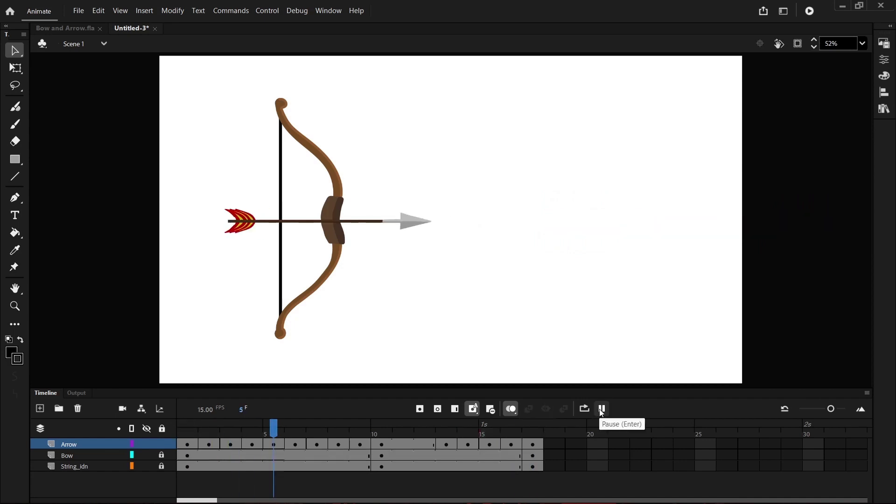
pyautogui.click(601, 410)
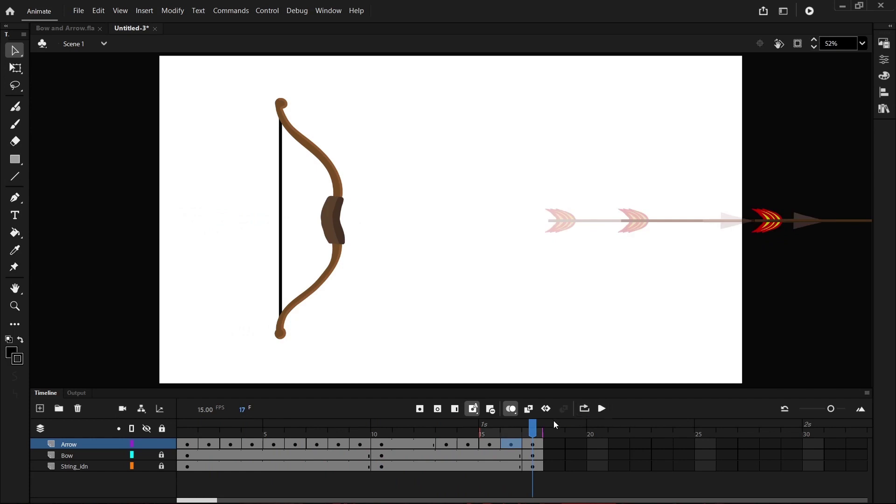
pyautogui.moveTo(511, 429); pyautogui.dragTo(379, 441)
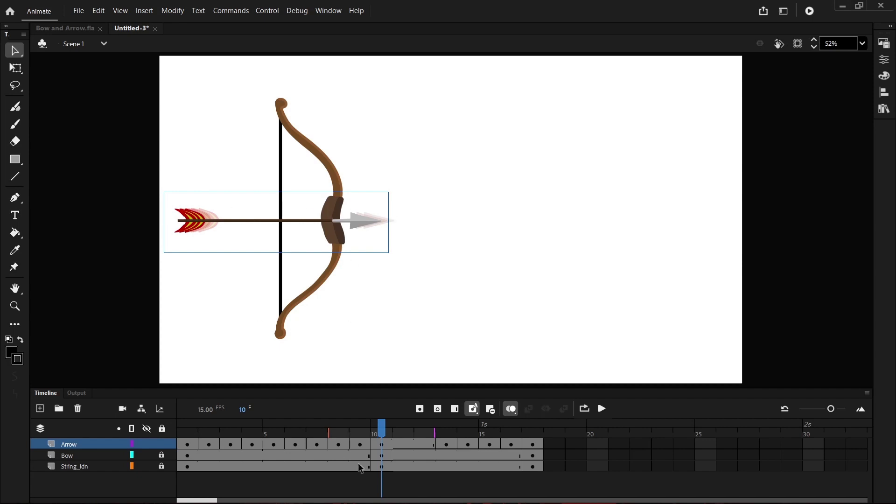
pyautogui.moveTo(386, 433); pyautogui.dragTo(532, 433)
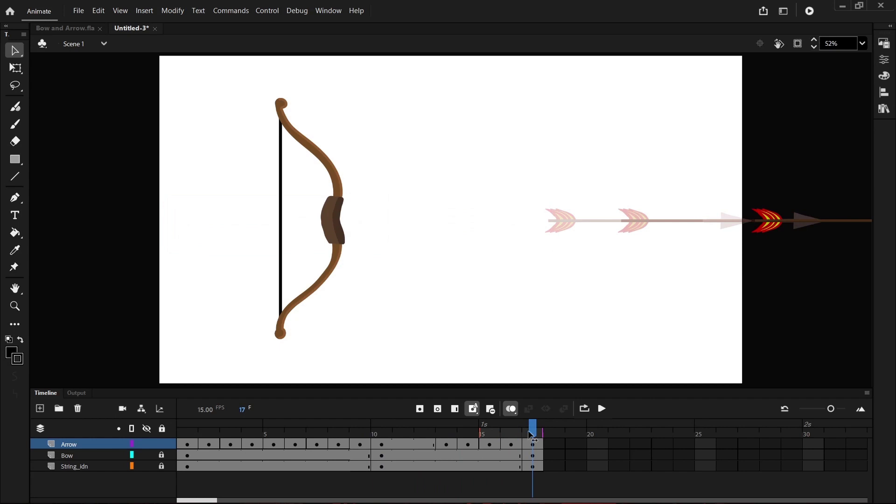
# At frame 1, lock the Arrow layer and select the String_idn layer, clearing the string selection
pyautogui.click(221, 435)
pyautogui.click(186, 438)
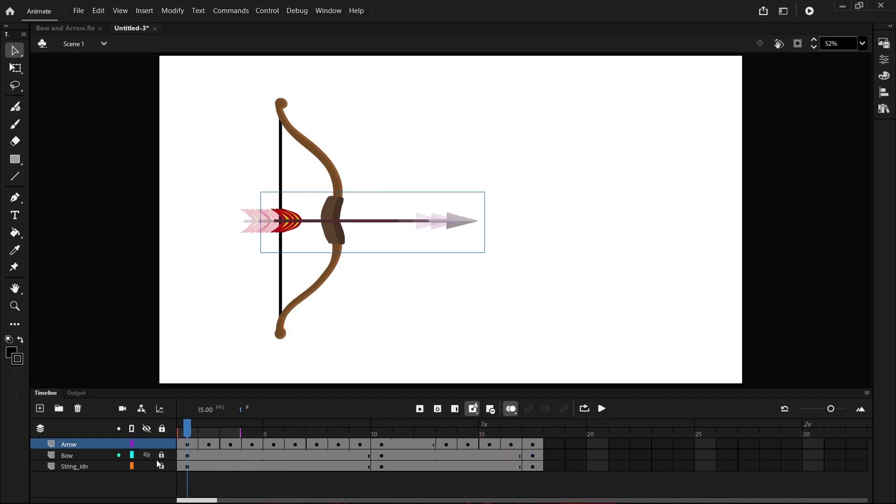
pyautogui.click(161, 444)
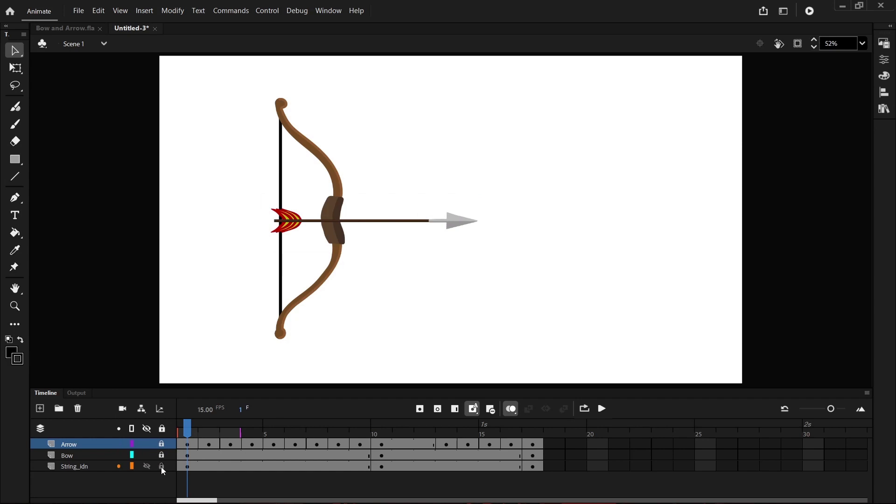
pyautogui.click(71, 467)
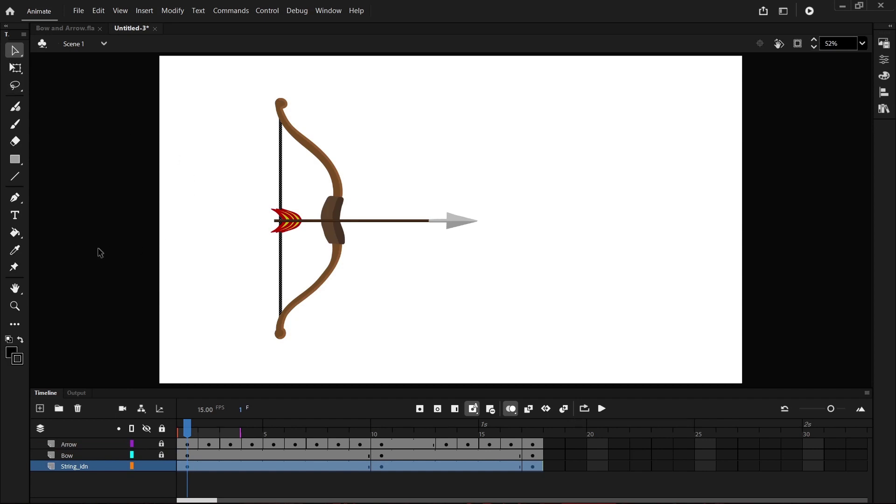
pyautogui.click(279, 205)
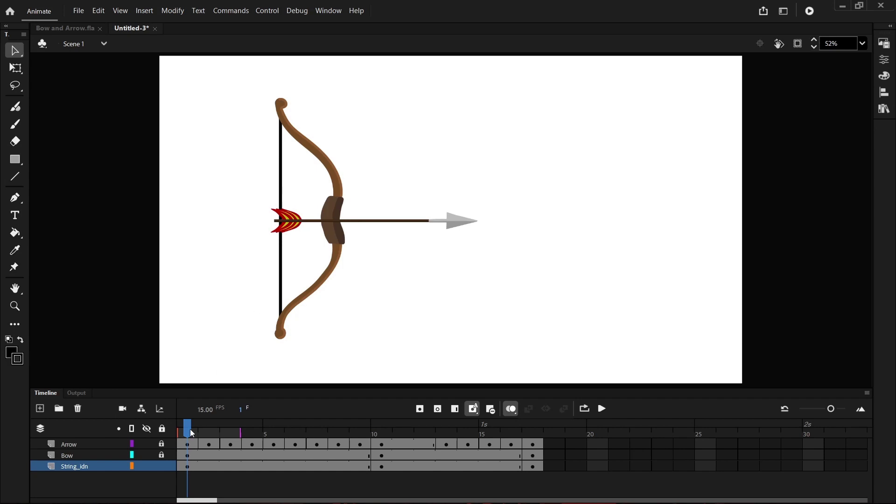
# Bend the bowstring back to the arrow's tail at frames 10 and 9, with onion skinning to frame 10
pyautogui.moveTo(189, 429); pyautogui.dragTo(382, 430)
pyautogui.moveTo(282, 213); pyautogui.dragTo(187, 226)
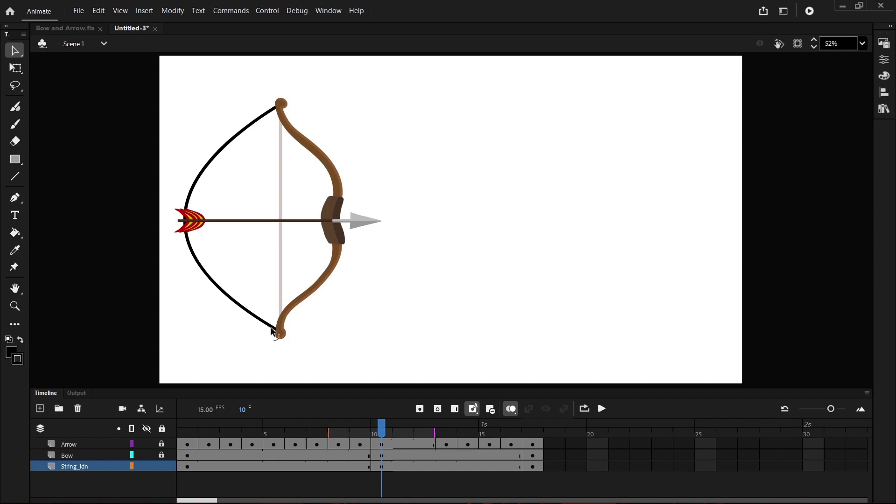
pyautogui.moveTo(378, 428); pyautogui.dragTo(222, 441)
pyautogui.click(223, 443)
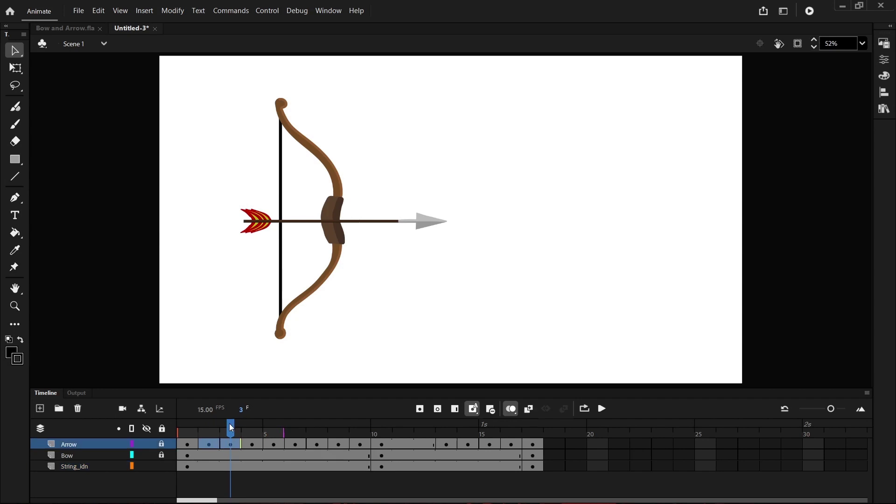
pyautogui.moveTo(284, 428); pyautogui.dragTo(391, 428)
pyautogui.moveTo(213, 431); pyautogui.dragTo(360, 430)
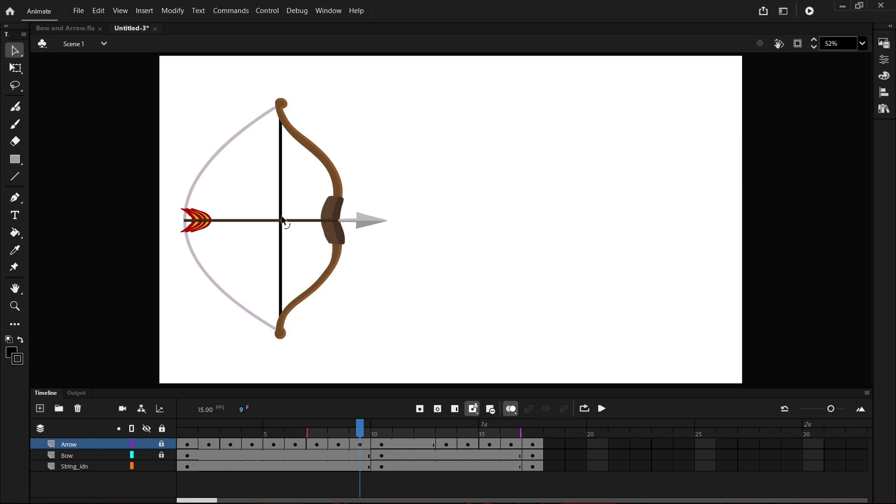
pyautogui.moveTo(283, 217); pyautogui.dragTo(193, 224)
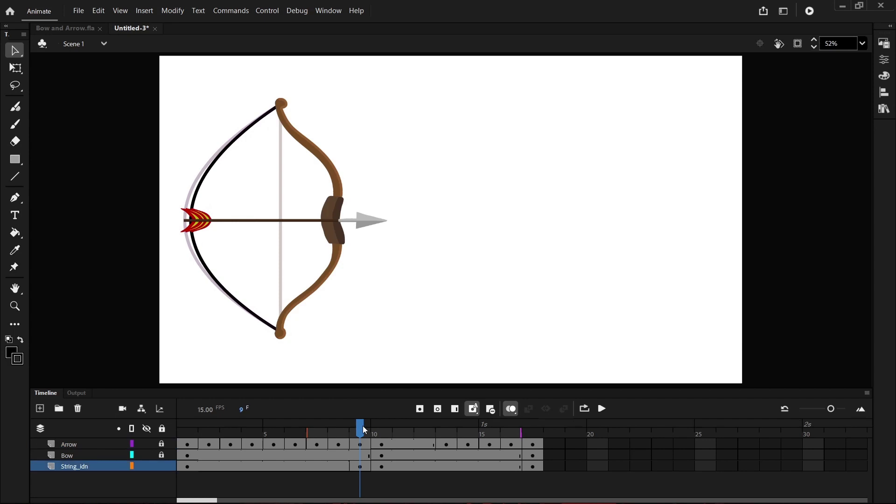
# Bend the string back to the arrow's tail on frames 8, 7 and 6
pyautogui.moveTo(363, 425); pyautogui.dragTo(339, 425)
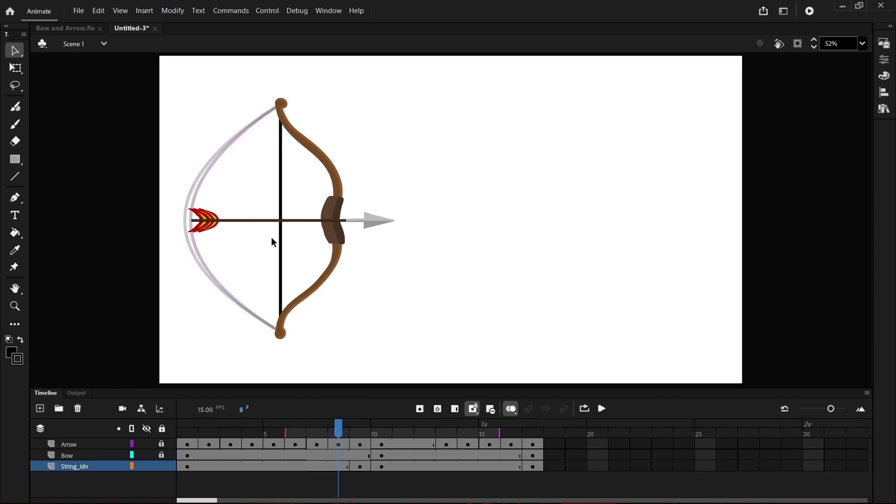
pyautogui.moveTo(284, 226); pyautogui.dragTo(201, 223)
pyautogui.moveTo(339, 426); pyautogui.dragTo(317, 426)
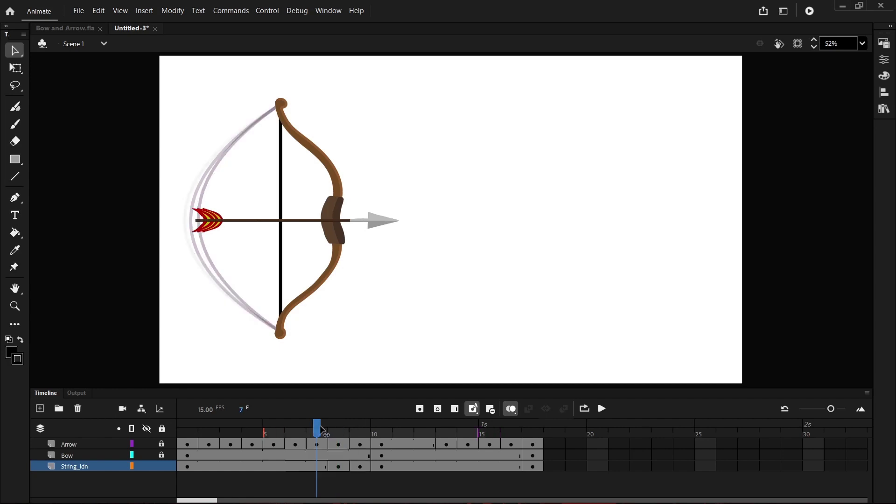
pyautogui.moveTo(284, 226); pyautogui.dragTo(204, 222)
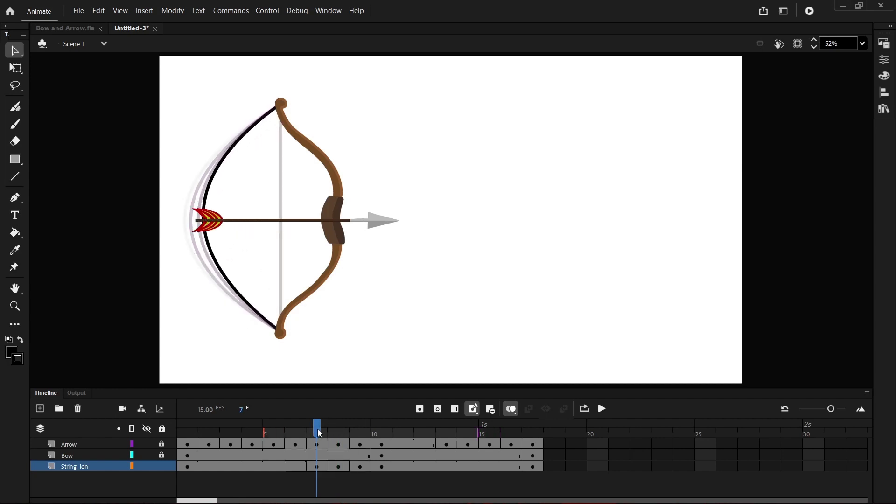
pyautogui.moveTo(317, 429); pyautogui.dragTo(295, 429)
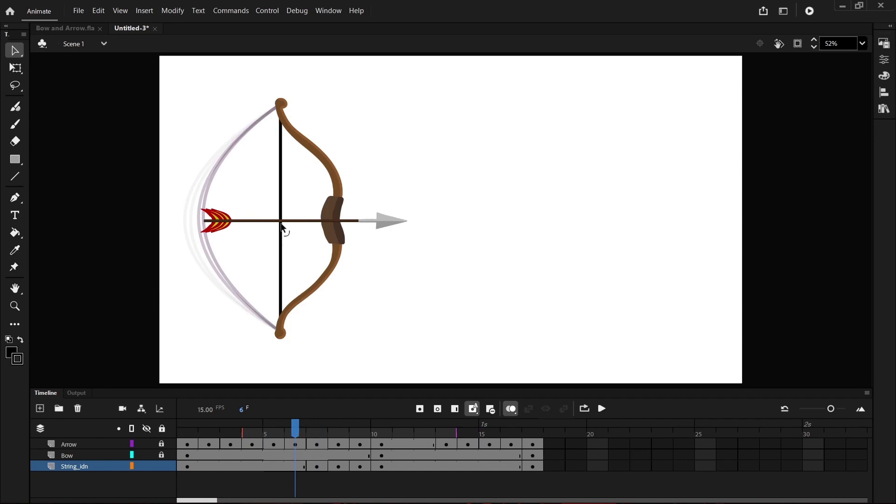
pyautogui.moveTo(281, 231); pyautogui.dragTo(210, 230)
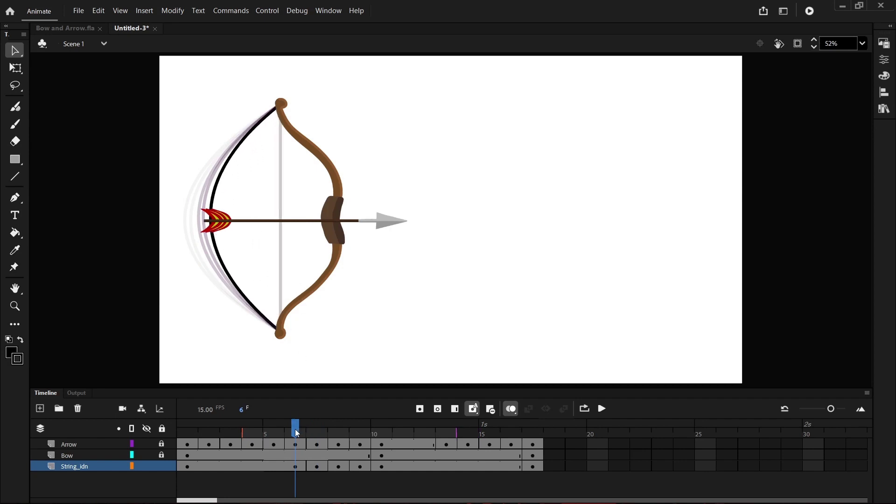
# Bend the string back to the arrow's tail on frames 5, 4, 3 and 2
pyautogui.moveTo(295, 429); pyautogui.dragTo(274, 430)
pyautogui.moveTo(280, 230); pyautogui.dragTo(222, 230)
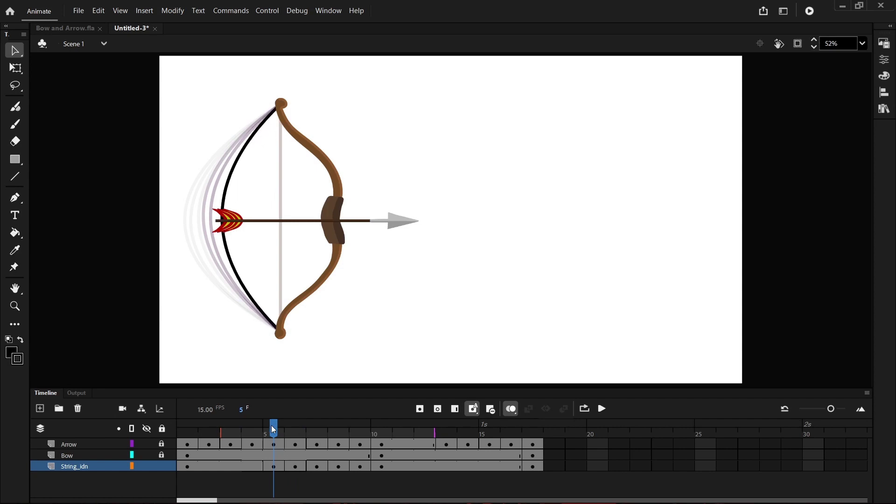
pyautogui.moveTo(273, 428); pyautogui.dragTo(252, 428)
pyautogui.moveTo(281, 229); pyautogui.dragTo(236, 228)
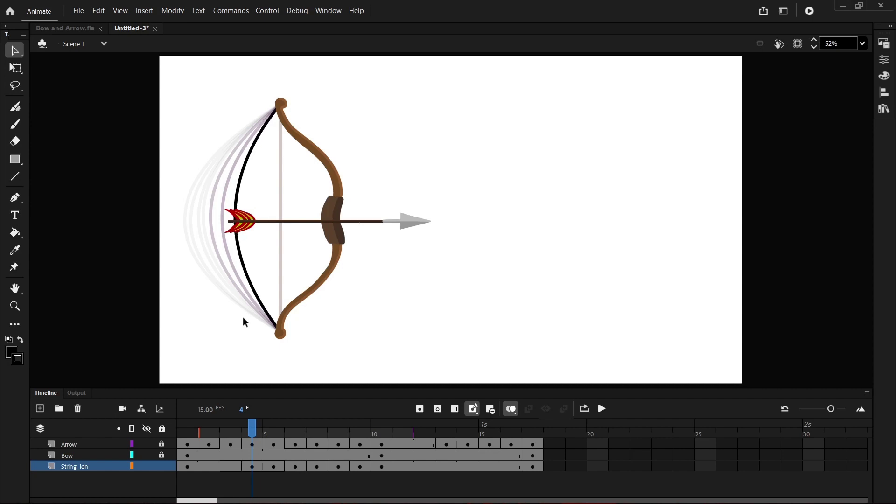
pyautogui.moveTo(252, 435); pyautogui.dragTo(230, 434)
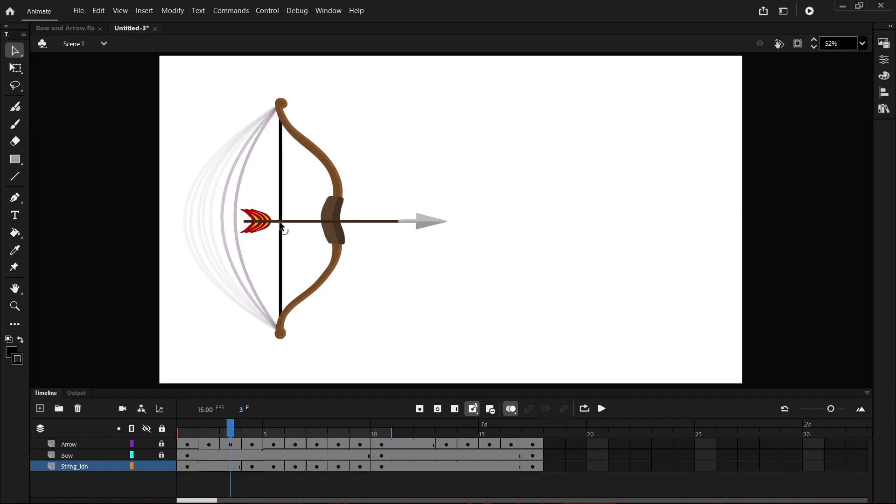
pyautogui.moveTo(271, 221); pyautogui.dragTo(250, 227)
pyautogui.click(219, 432)
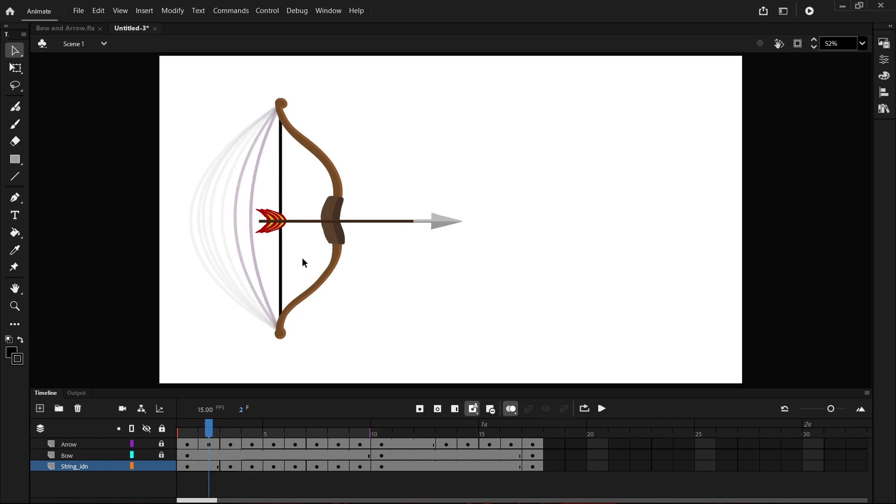
pyautogui.moveTo(280, 223); pyautogui.dragTo(265, 220)
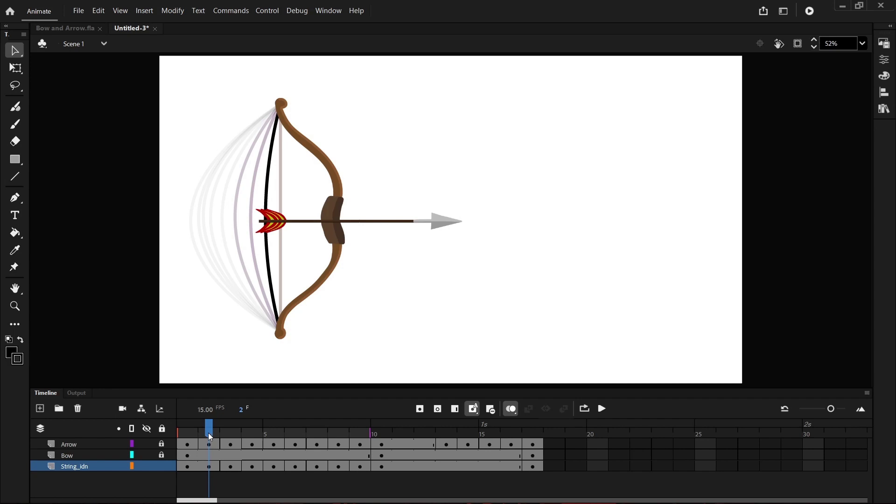
# Play the animation from frame 1 twice, then jump to frame 13 where the arrow releases
pyautogui.press(',')
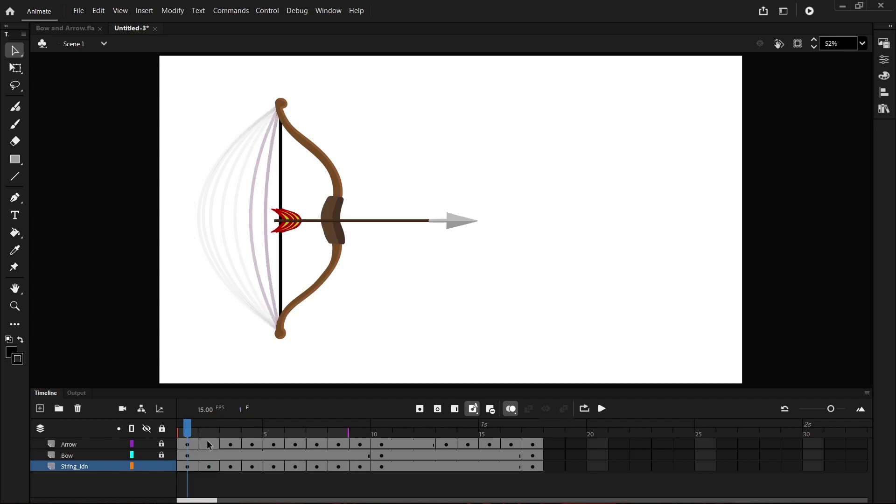
pyautogui.click(600, 409)
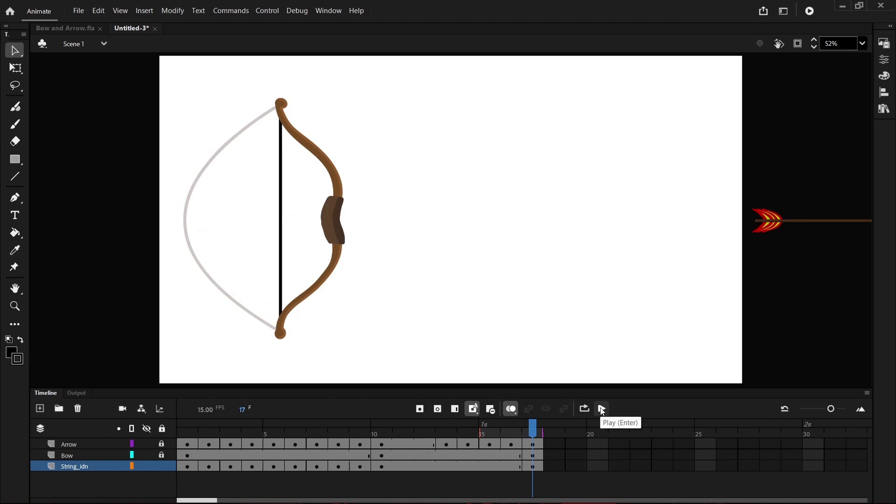
pyautogui.click(602, 410)
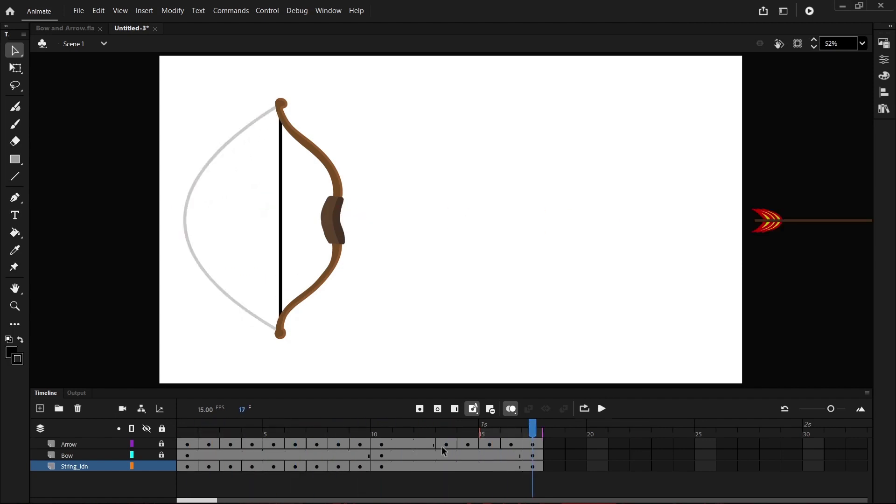
pyautogui.click(447, 432)
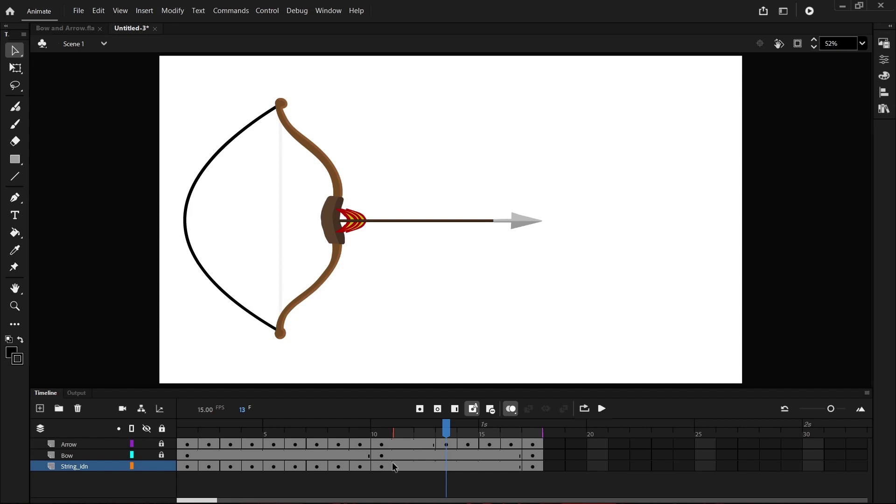
# Check the release around frame 13, then pull frame 14's string toward the bow as a keyframe
pyautogui.click(465, 467)
pyautogui.click(446, 467)
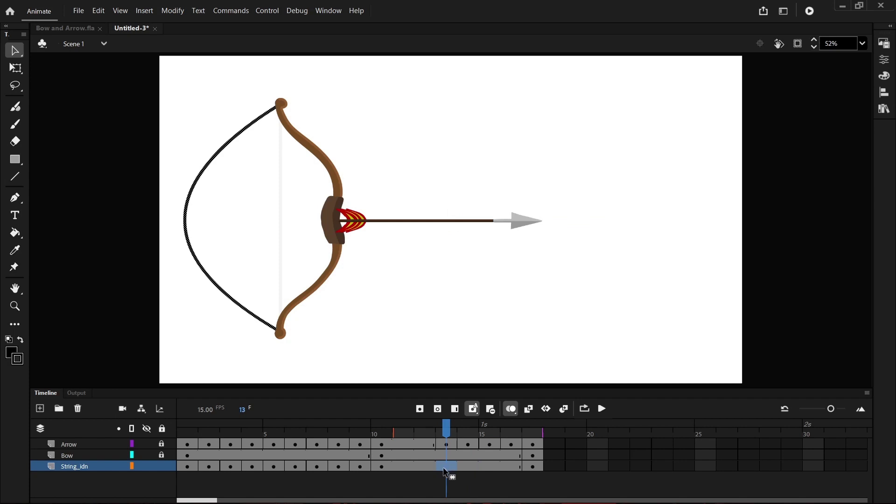
pyautogui.click(376, 443)
pyautogui.moveTo(381, 434); pyautogui.dragTo(445, 436)
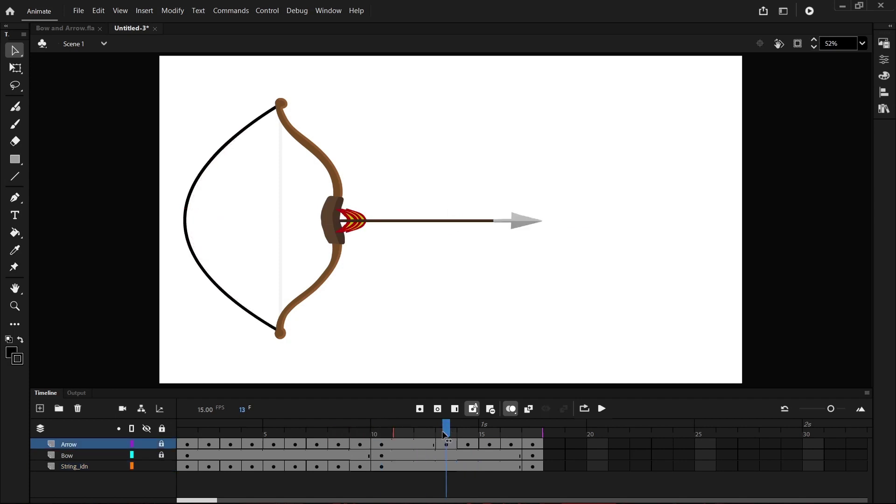
pyautogui.click(446, 466)
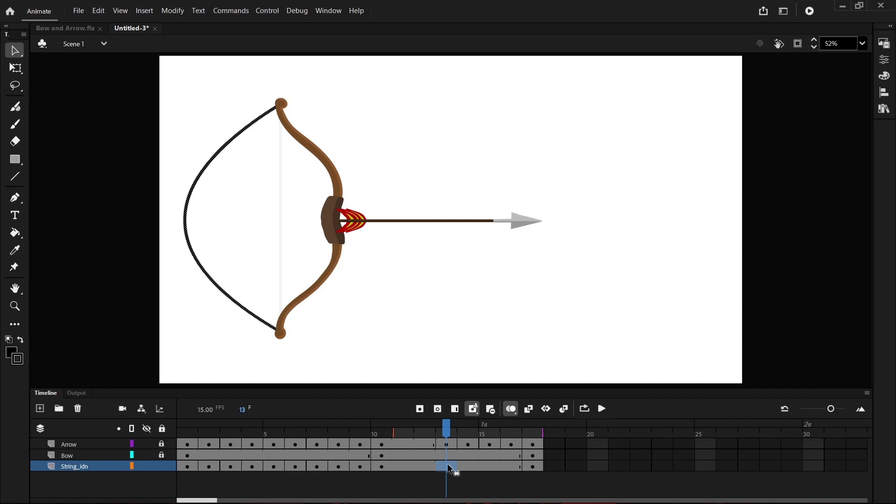
pyautogui.click(475, 467)
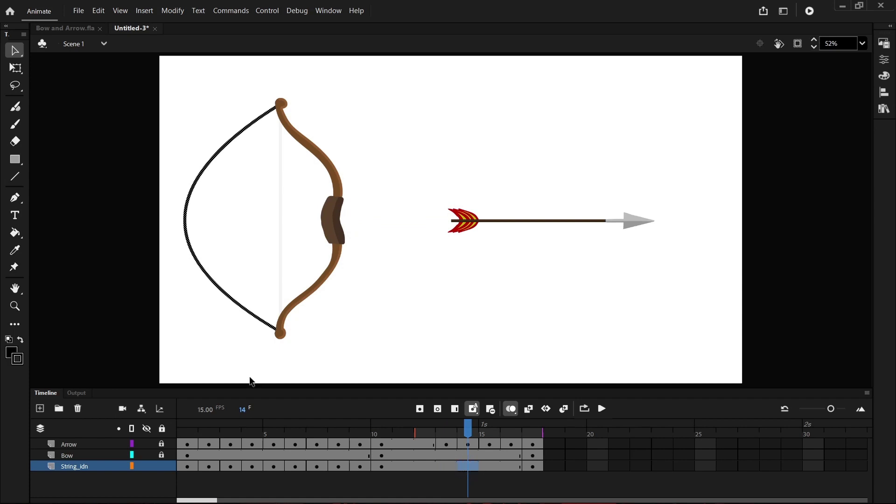
pyautogui.click(185, 216)
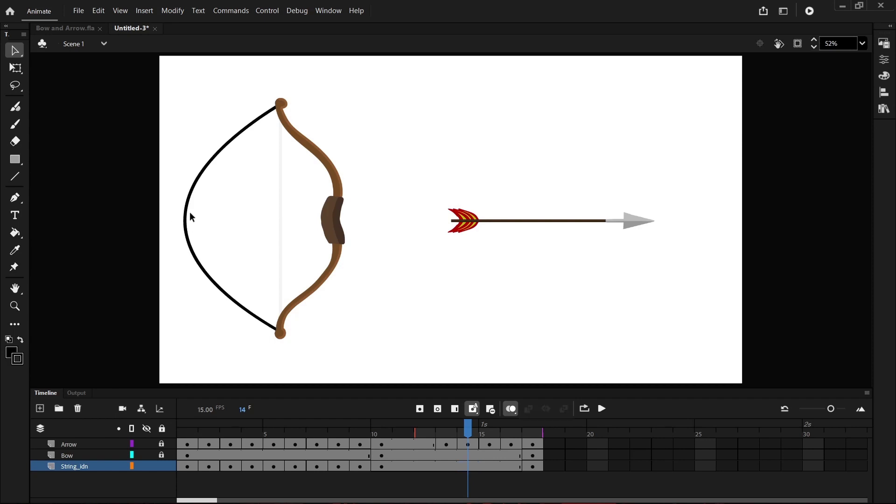
pyautogui.moveTo(187, 218); pyautogui.dragTo(305, 222)
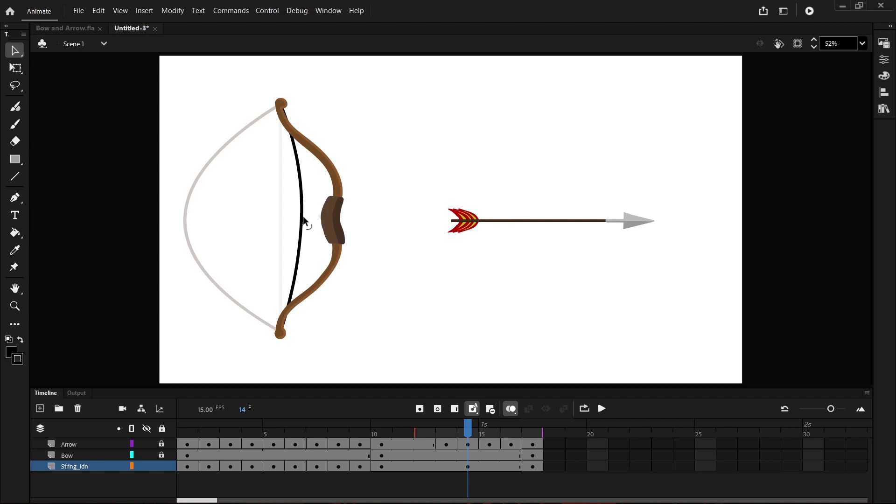
pyautogui.press('F6')
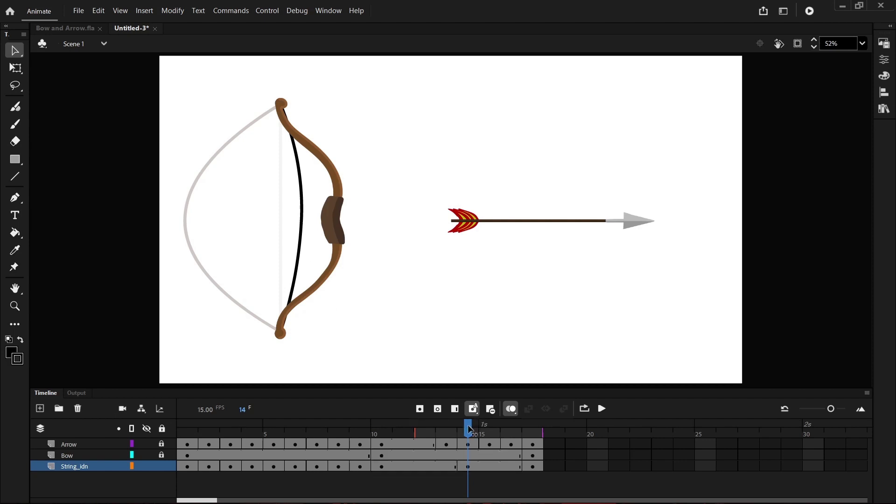
# Bend the string left at frame 15 and right at frame 16, then advance to frame 17
pyautogui.moveTo(474, 430); pyautogui.dragTo(485, 431)
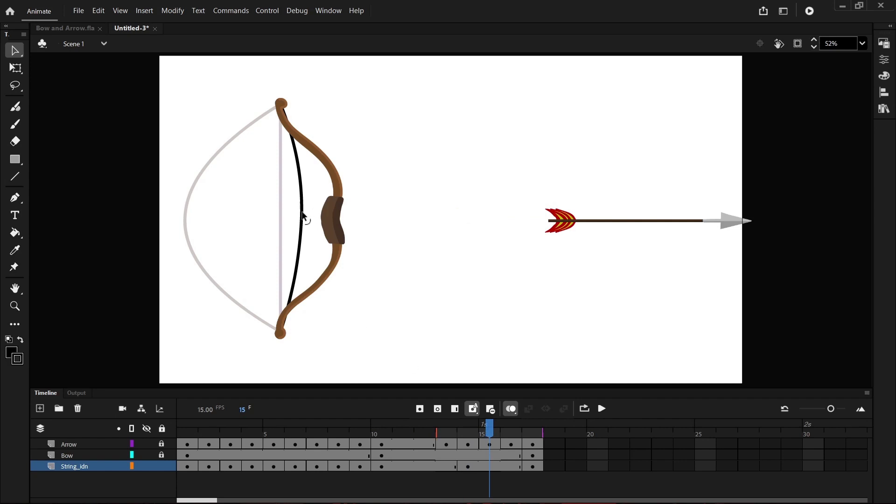
pyautogui.moveTo(302, 213); pyautogui.dragTo(266, 214)
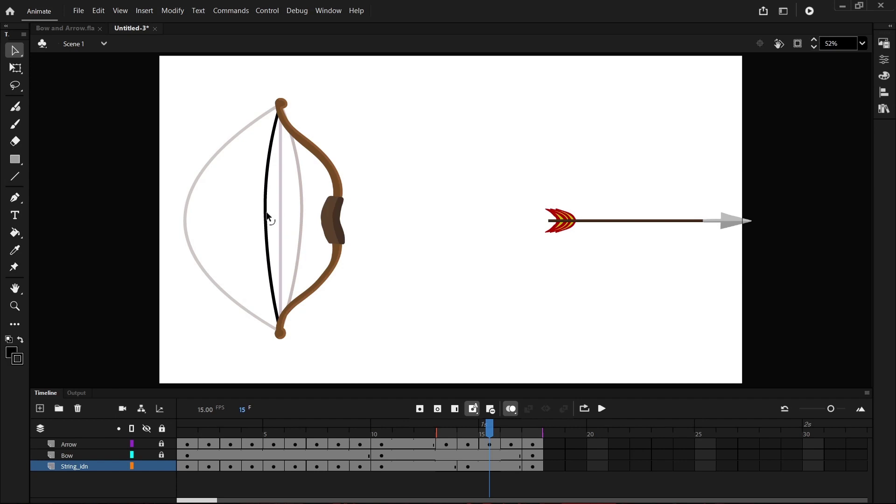
pyautogui.click(507, 429)
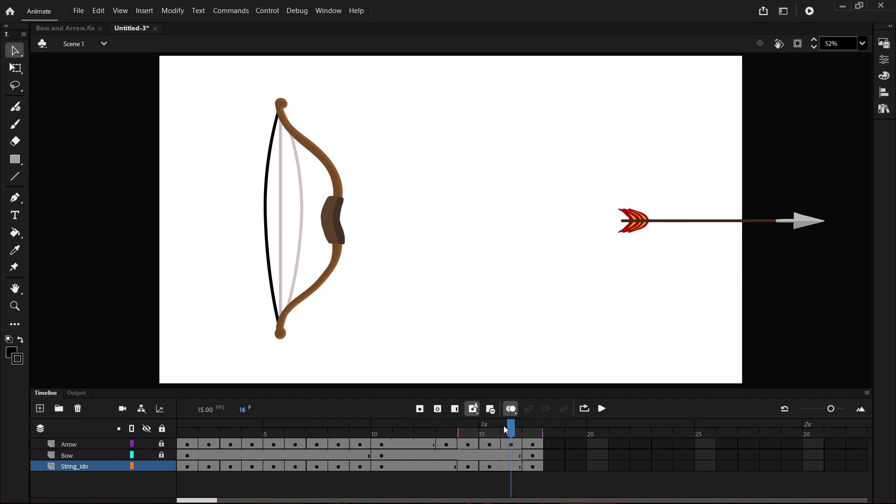
pyautogui.moveTo(265, 216); pyautogui.dragTo(290, 215)
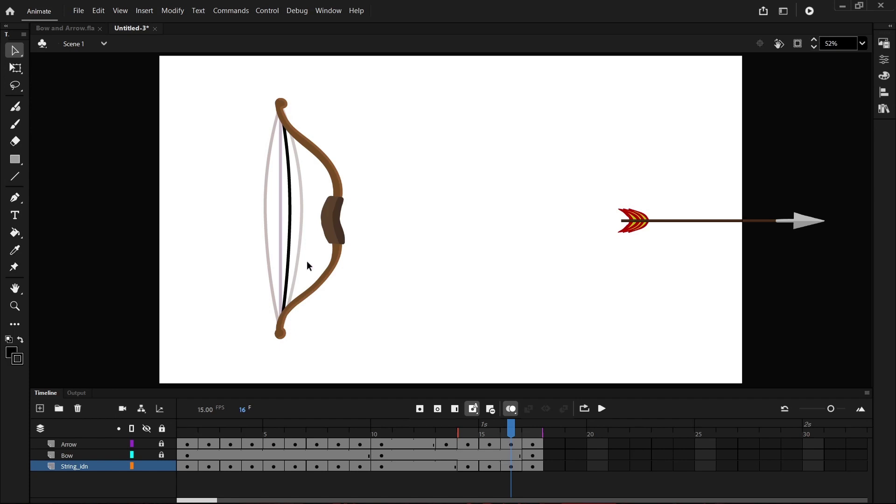
pyautogui.moveTo(517, 428); pyautogui.dragTo(525, 430)
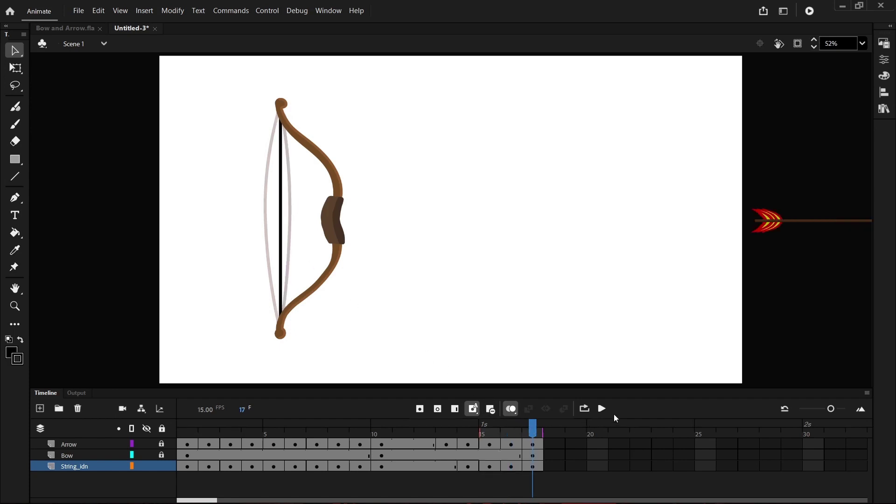
# Turn on Loop, extend the loop range back to frame 1, and play all 17 frames before stopping
pyautogui.click(602, 408)
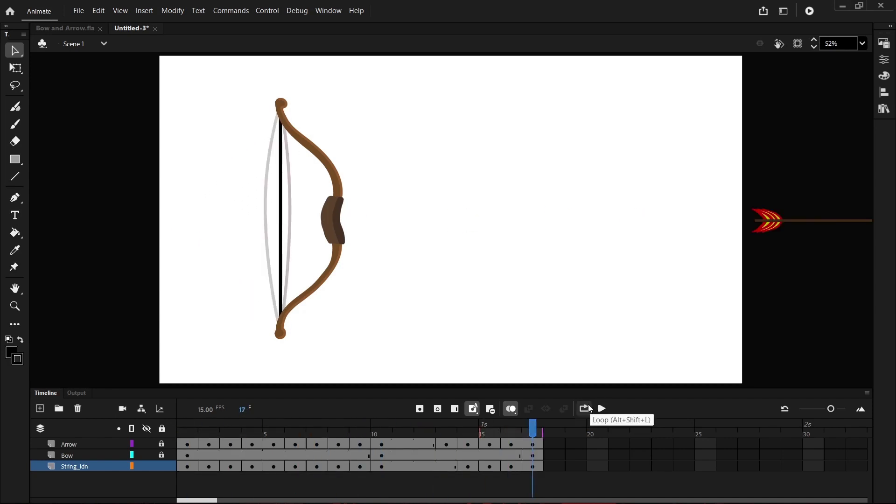
pyautogui.click(584, 409)
pyautogui.click(602, 409)
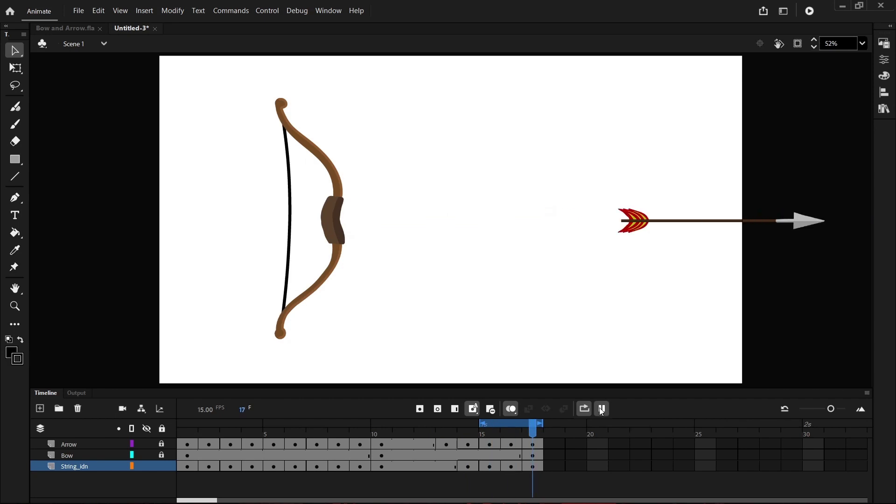
pyautogui.click(603, 409)
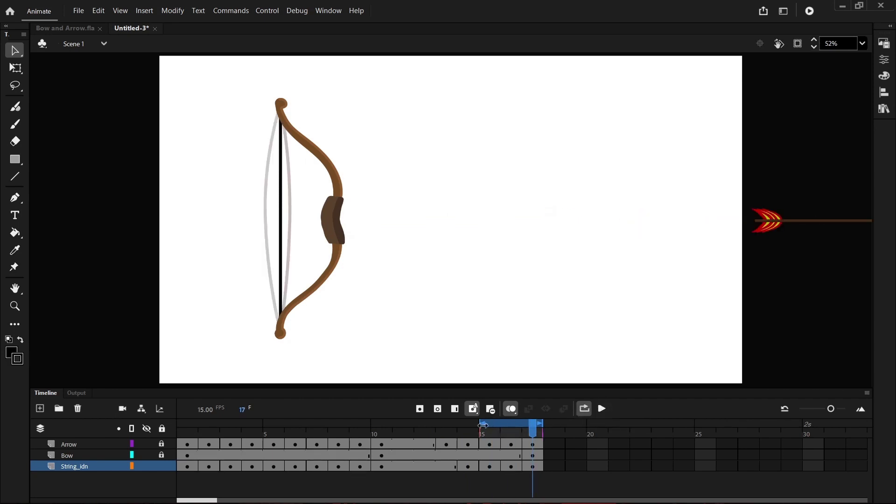
pyautogui.moveTo(482, 423); pyautogui.dragTo(79, 428)
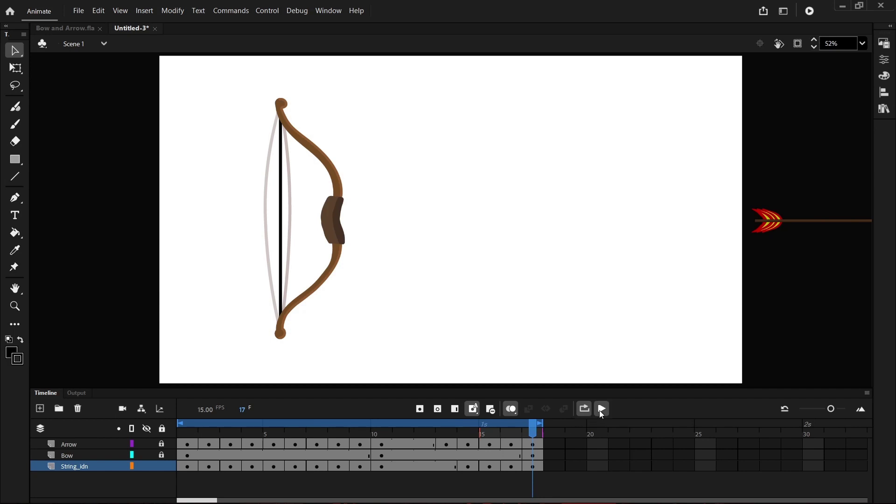
pyautogui.click(602, 409)
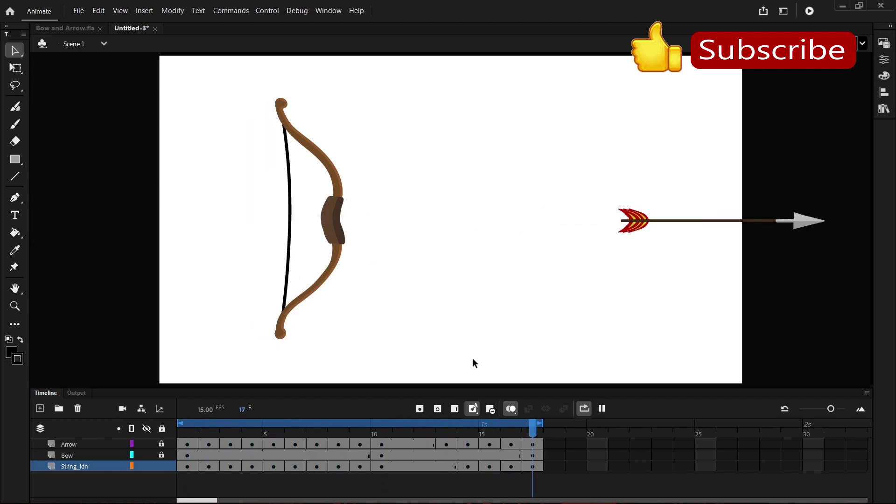
pyautogui.click(602, 409)
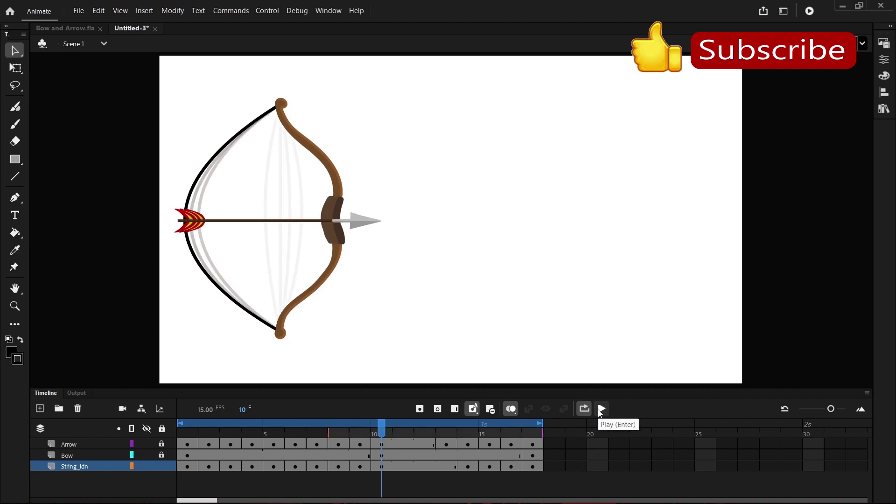